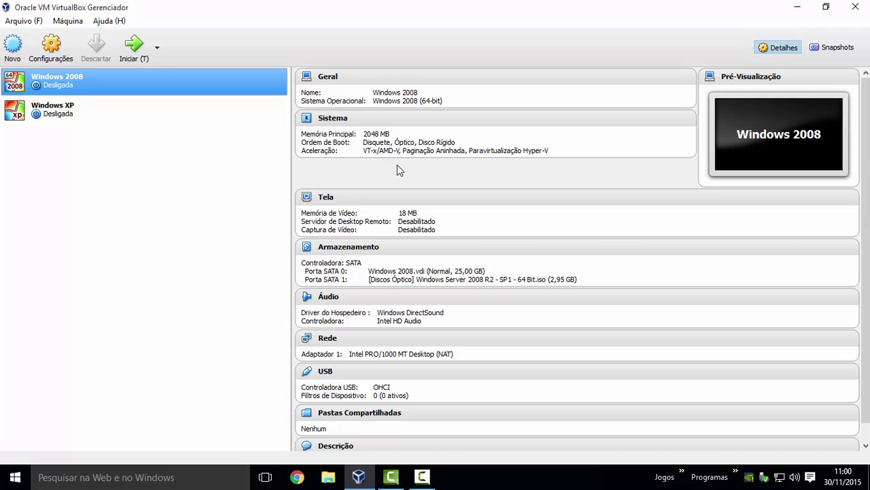
# - Open the Windows 2008 VM's Configurações on the Rede page for adapter 1
pyautogui.click(77, 115)
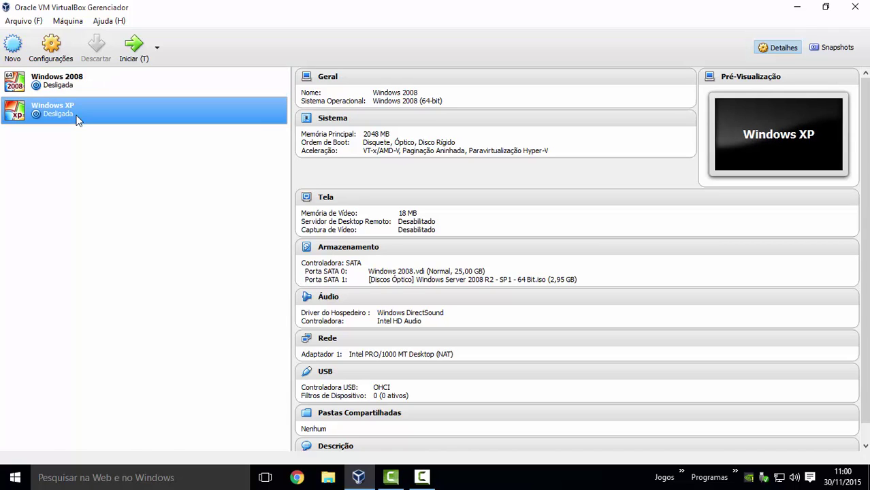
pyautogui.click(77, 81)
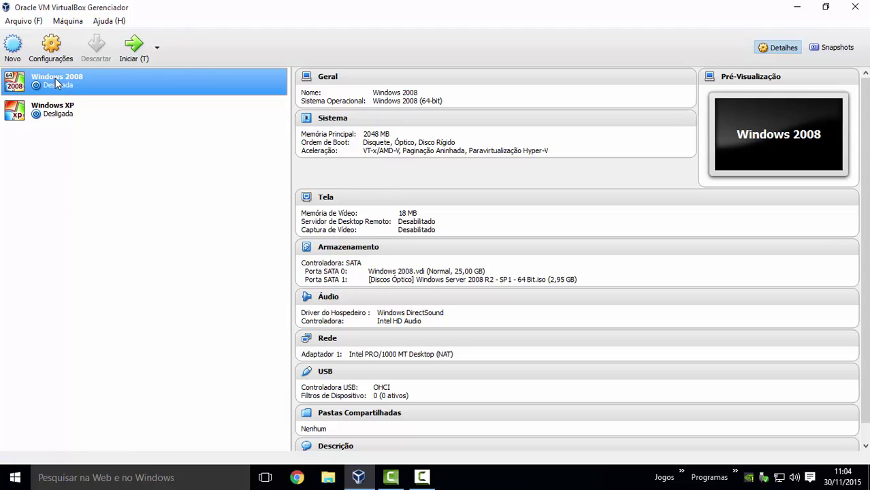
pyautogui.click(60, 114)
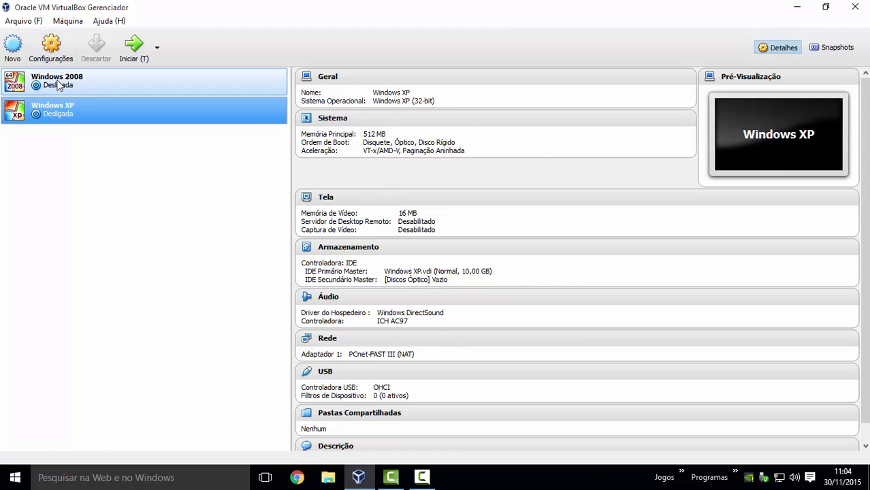
pyautogui.click(41, 80)
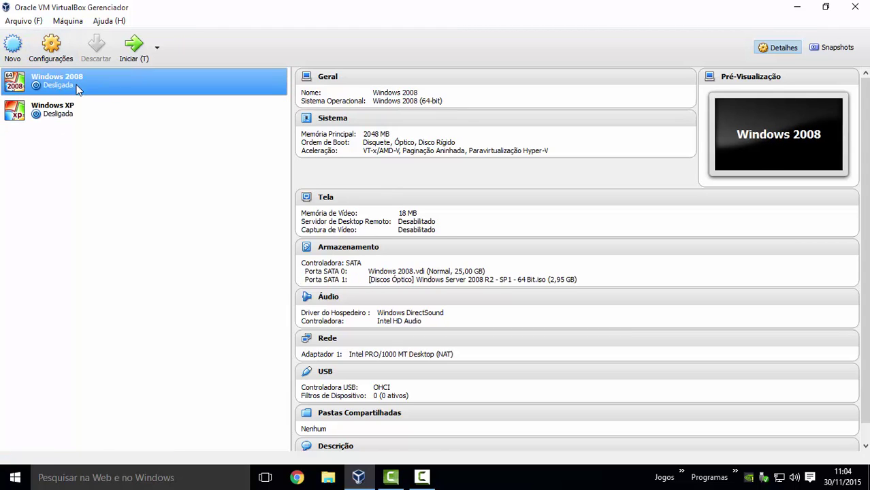
pyautogui.click(51, 46)
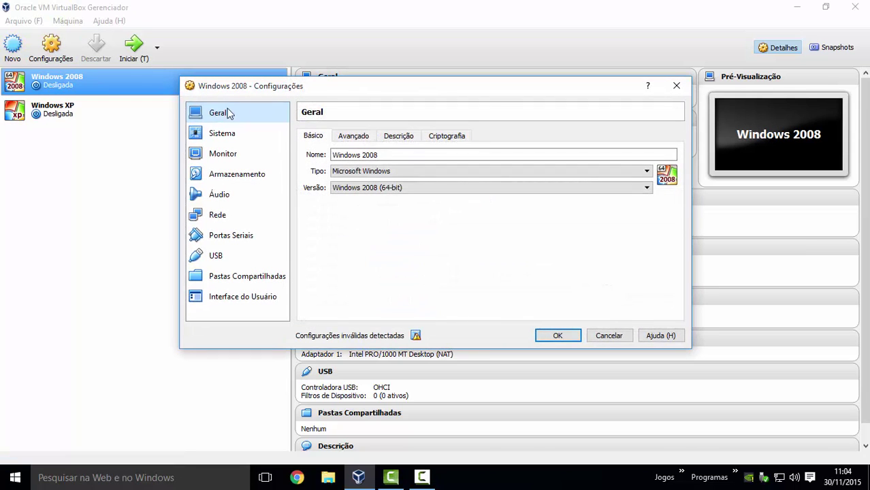
pyautogui.click(226, 218)
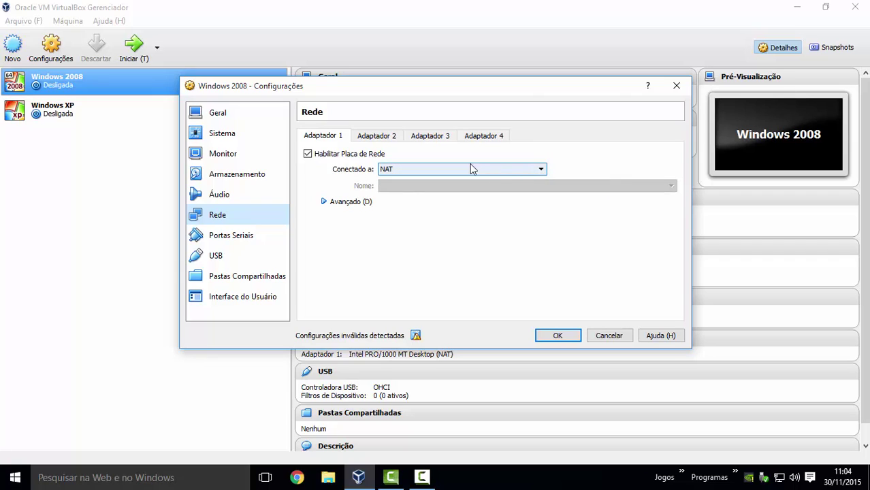
# - Attach adapter 1 to host-only on VirtualBox Host-Only Ethernet Adapter and save with OK
pyautogui.click(537, 173)
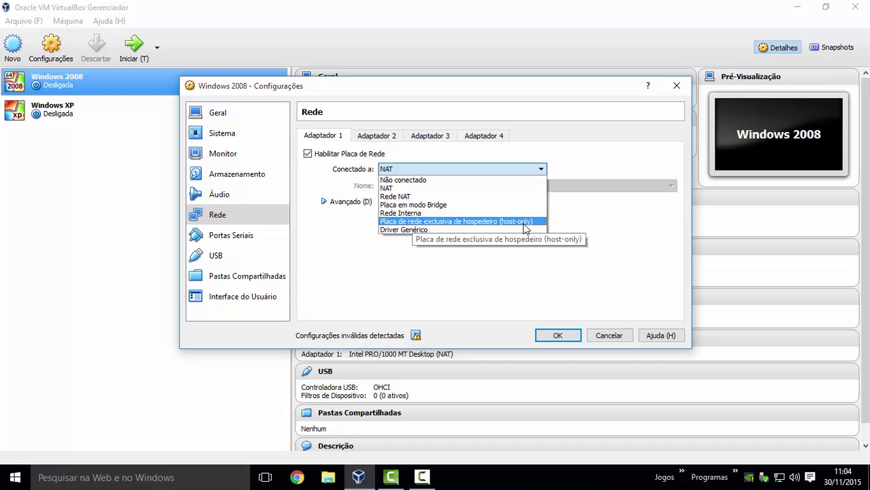
pyautogui.click(491, 223)
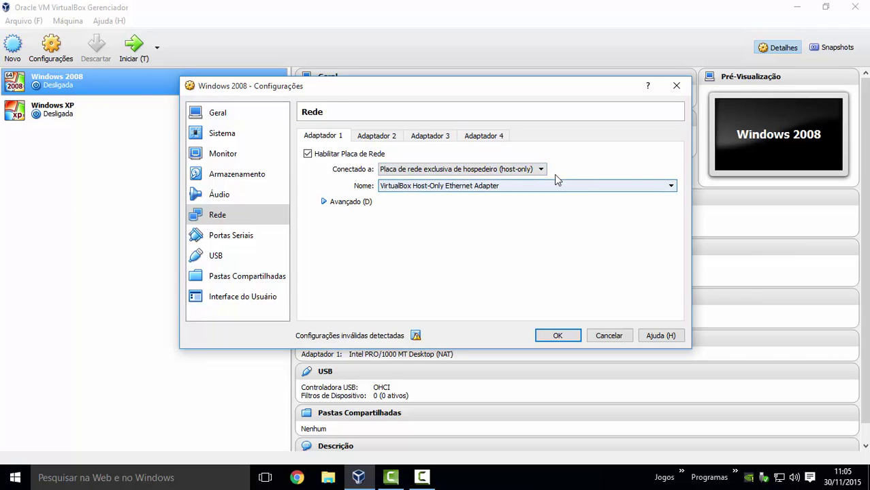
pyautogui.click(672, 187)
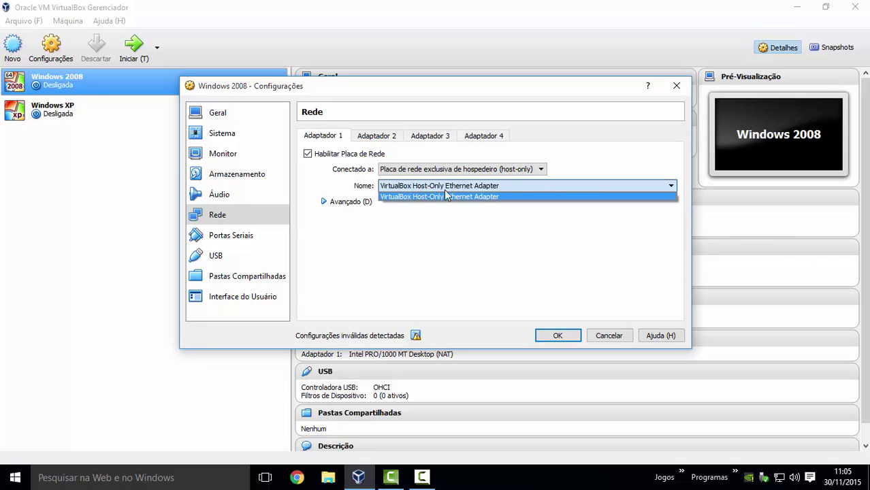
pyautogui.click(672, 191)
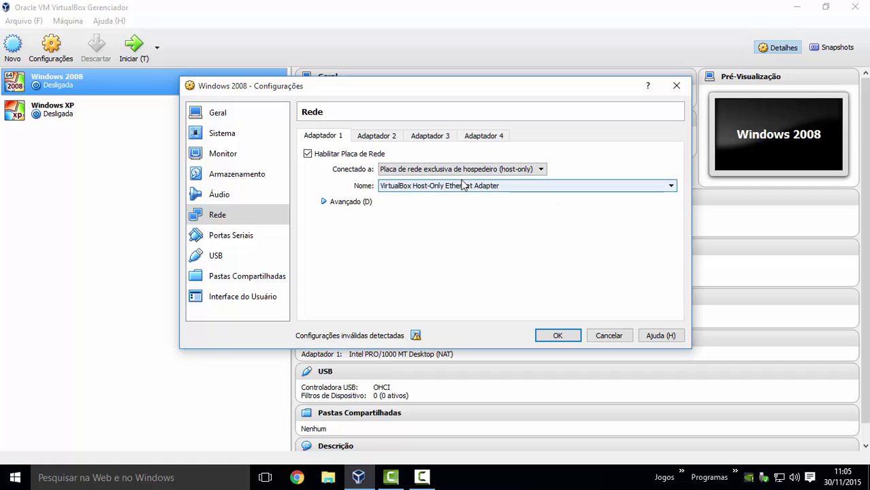
pyautogui.click(558, 336)
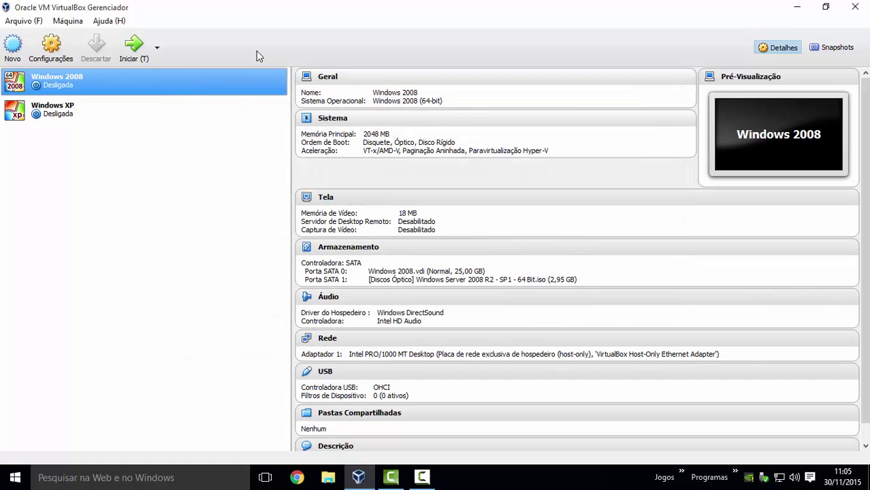
# - Start the Windows 2008 VM from the machine list
pyautogui.doubleClick(160, 80)
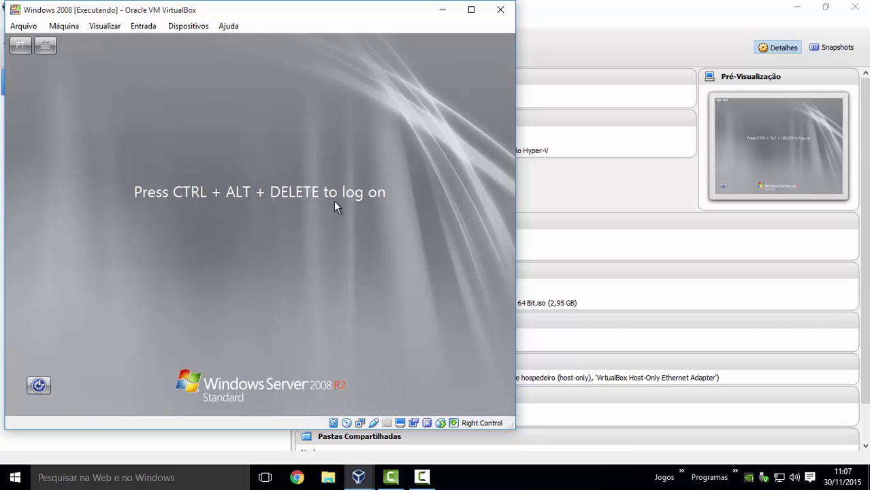
# - Send Ctrl+Alt+Del to the VM for the Administrator prompt, then open the host's Run prompt
pyautogui.hotkey('ctrl', 'Delete')
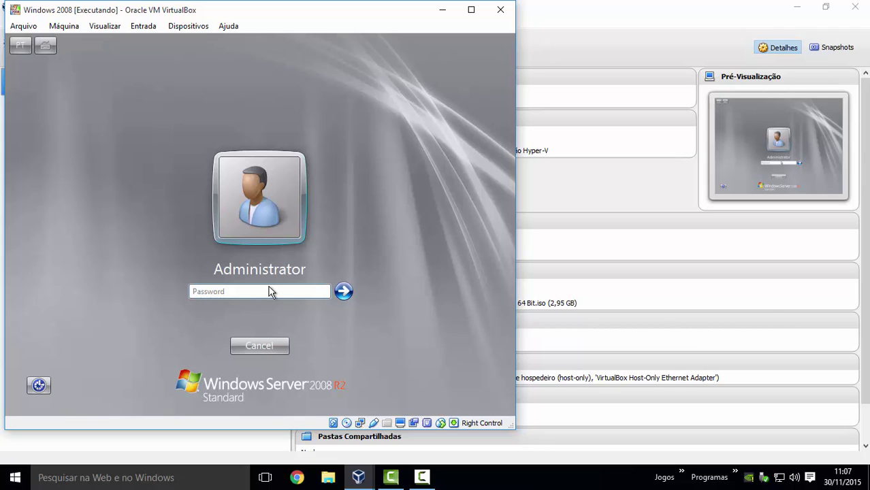
pyautogui.click(466, 484)
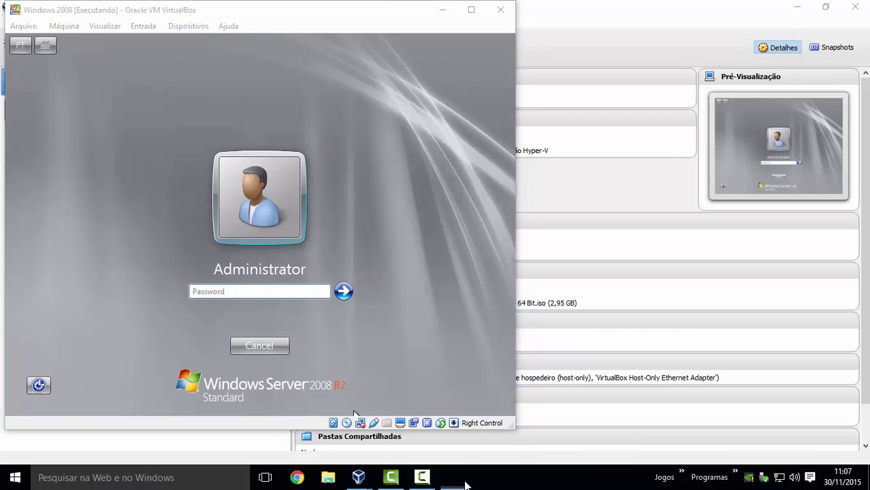
pyautogui.press('super+r')
# - Launch Notepad from Run and set its font size to 48 via Formatar > Fonte
pyautogui.moveTo(466, 485)
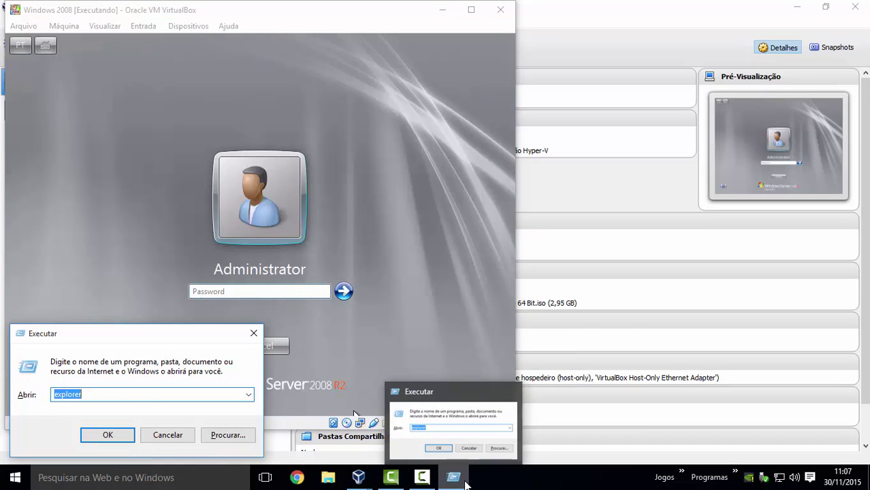
pyautogui.write('notepad')
pyautogui.press('Return')
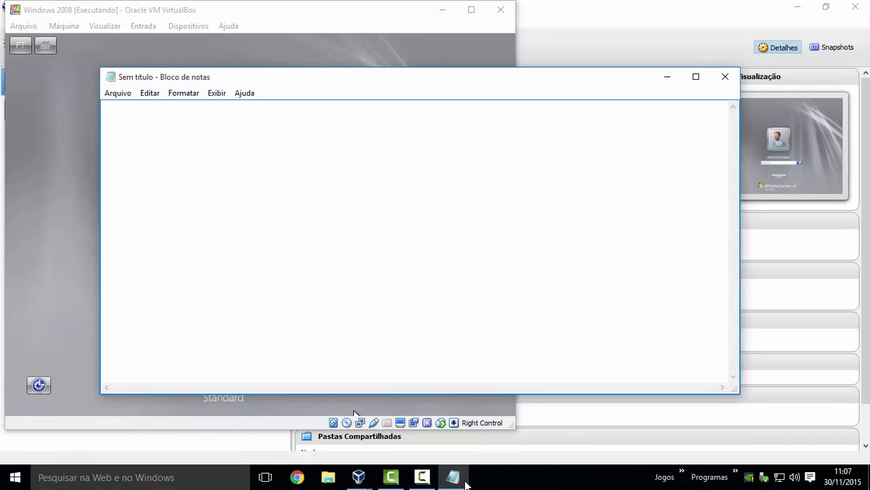
pyautogui.click(176, 94)
pyautogui.click(196, 122)
pyautogui.click(423, 264)
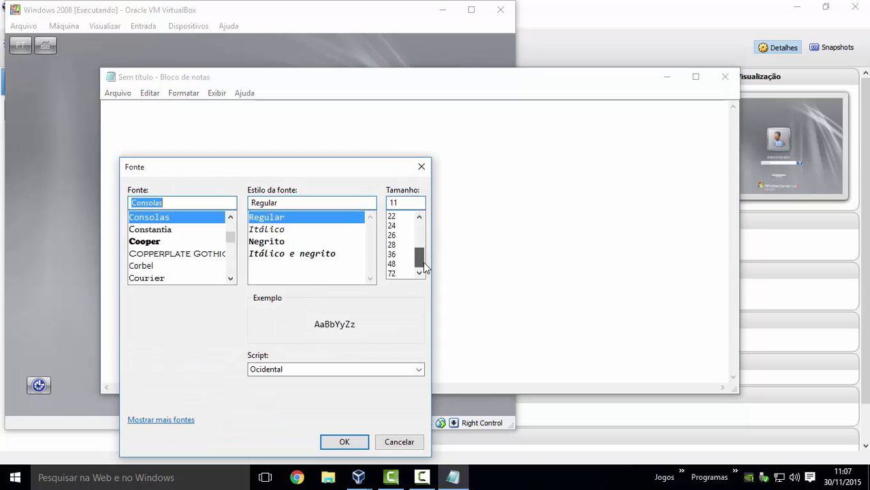
pyautogui.click(392, 263)
pyautogui.click(344, 441)
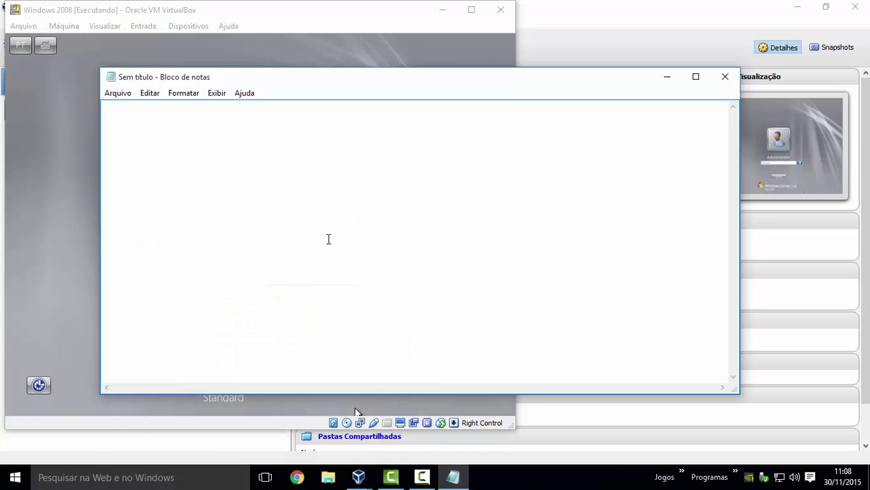
# - Type the sample string Aa1#, removing a stray @ sign
pyautogui.write('A')
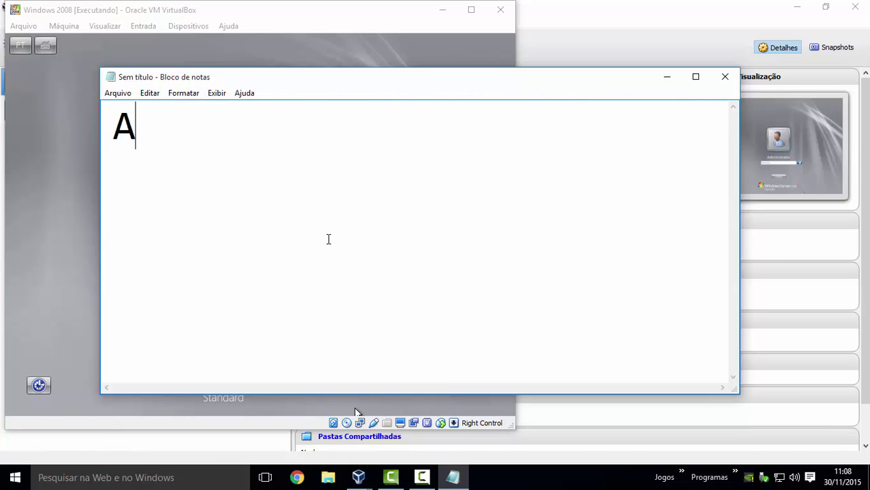
pyautogui.write('a')
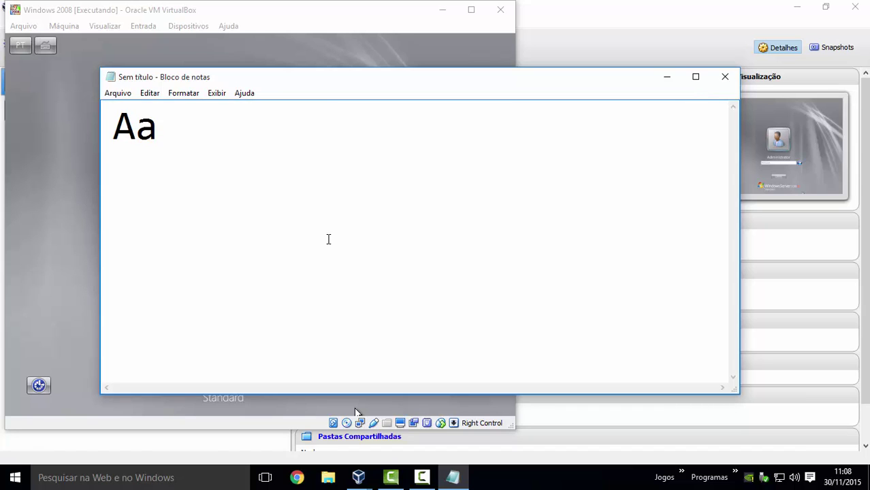
pyautogui.write('1')
pyautogui.write('@')
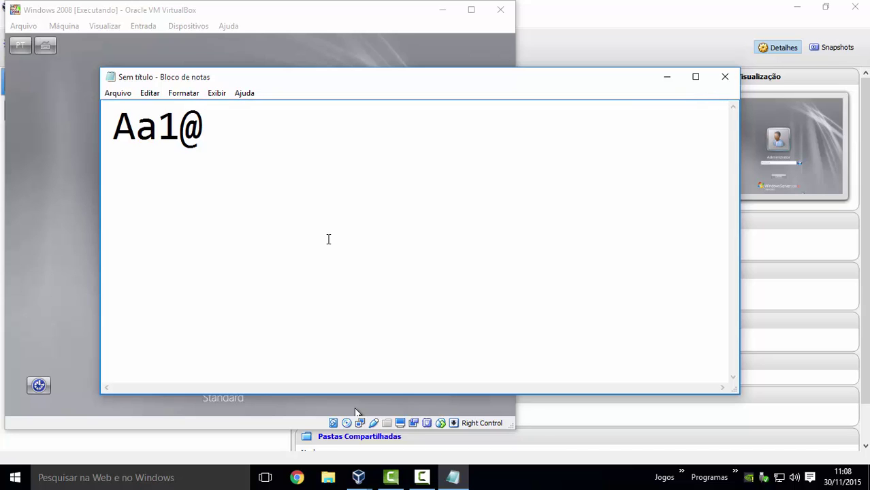
pyautogui.write('#')
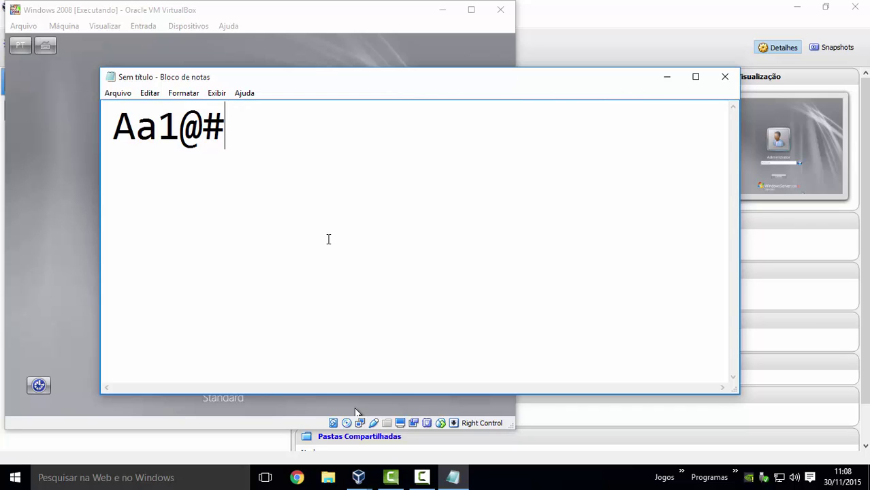
pyautogui.press('Left')
pyautogui.press('BackSpace')
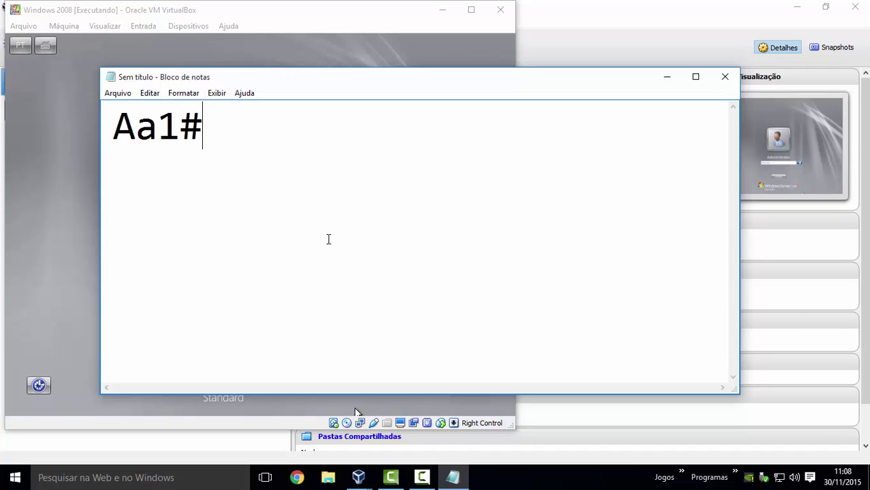
# - On a new line, type an example password and step through its capital letter and digits
pyautogui.press('Return')
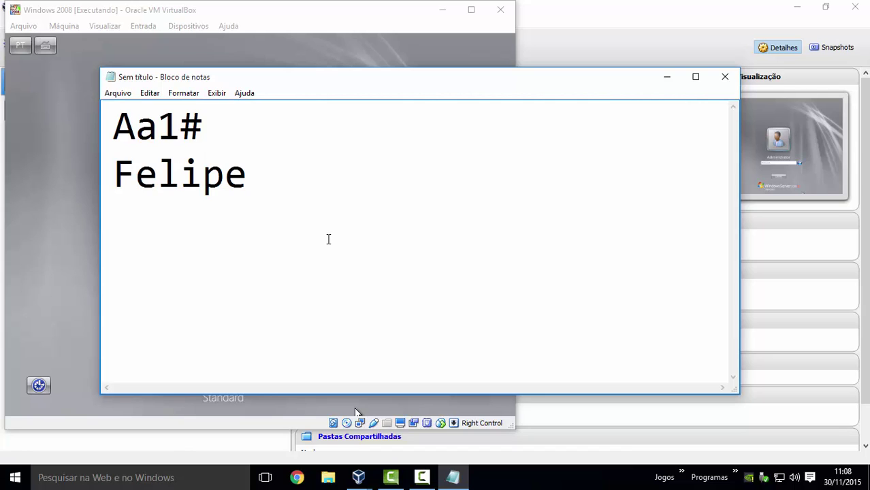
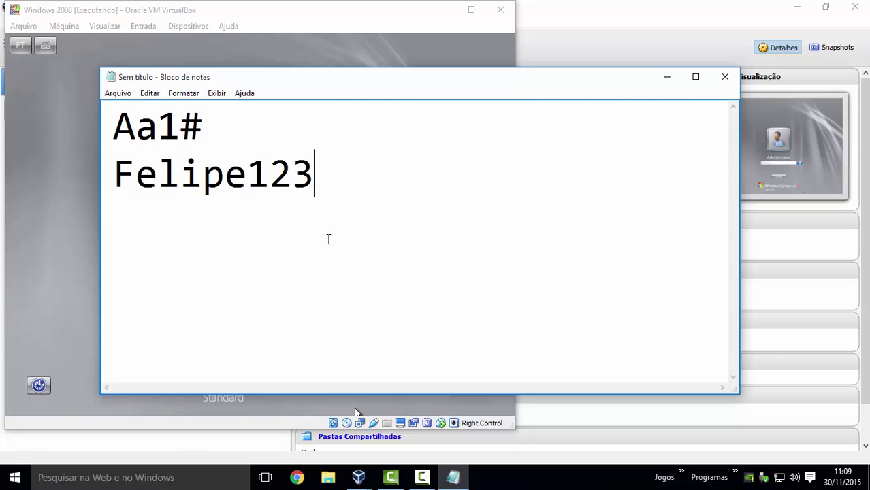
pyautogui.press('Left')
pyautogui.press('Left')
pyautogui.press('Left')
pyautogui.press('Left')
pyautogui.press('Left')
pyautogui.press('Left')
pyautogui.press('Left')
pyautogui.press('Left')
pyautogui.press('Left')
pyautogui.press('Right')
pyautogui.press('Left')
pyautogui.press('Right')
pyautogui.press('Right')
pyautogui.press('Right')
pyautogui.press('Right')
pyautogui.press('Right')
pyautogui.press('Right')
pyautogui.press('Right')
pyautogui.press('Right')
pyautogui.press('Right')
pyautogui.press('Left')
pyautogui.press('Left')
pyautogui.press('Left')
pyautogui.press('Left')
pyautogui.press('Left')
pyautogui.press('Left')
pyautogui.press('Left')
pyautogui.press('Left')
pyautogui.press('Left')
pyautogui.press('Left')
pyautogui.press('Left')
pyautogui.press('Left')
pyautogui.press('Left')
pyautogui.press('Left')
pyautogui.press('Right')
pyautogui.press('Right')
pyautogui.press('Right')
pyautogui.press('Right')
pyautogui.press('Right')
pyautogui.press('Right')
pyautogui.press('Right')
pyautogui.press('Right')
pyautogui.press('Right')
pyautogui.press('Right')
pyautogui.press('Right')
pyautogui.press('Right')
pyautogui.press('Right')
pyautogui.press('Right')
# - Close Notepad with Não Salvar and log in to the VM as Administrator
pyautogui.click(722, 77)
pyautogui.click(460, 243)
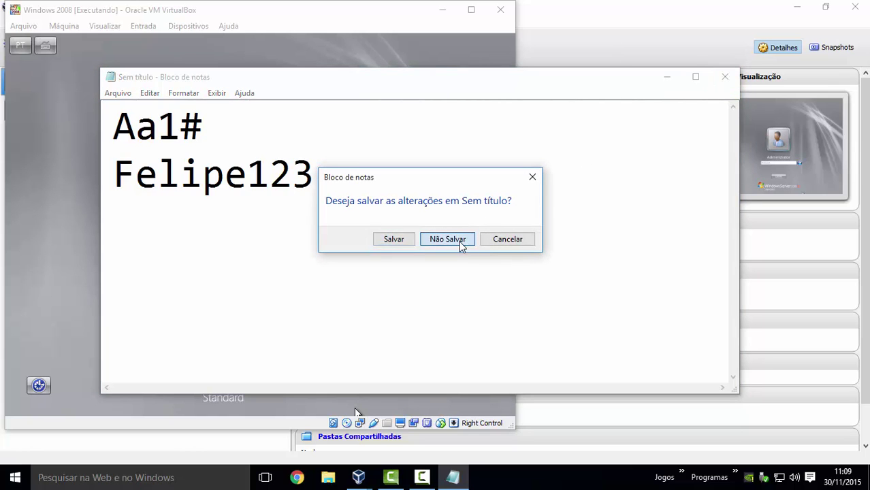
pyautogui.click(255, 295)
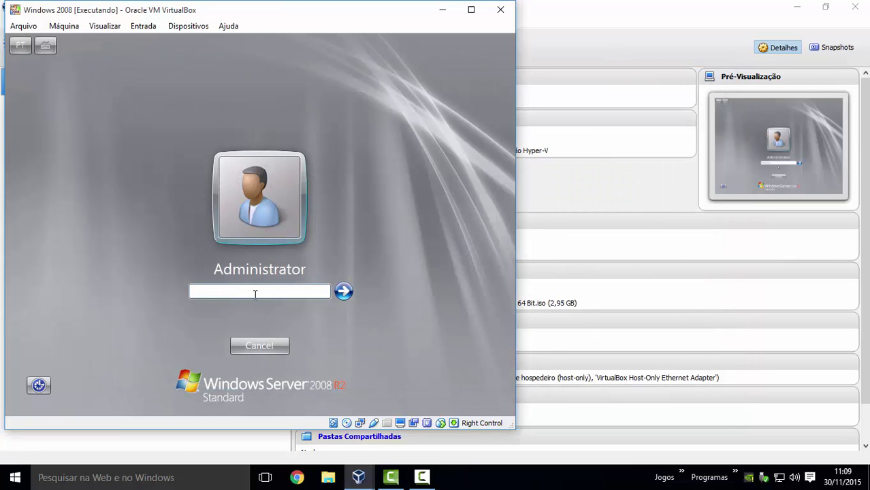
pyautogui.write('•••••••••')
pyautogui.press('Return')
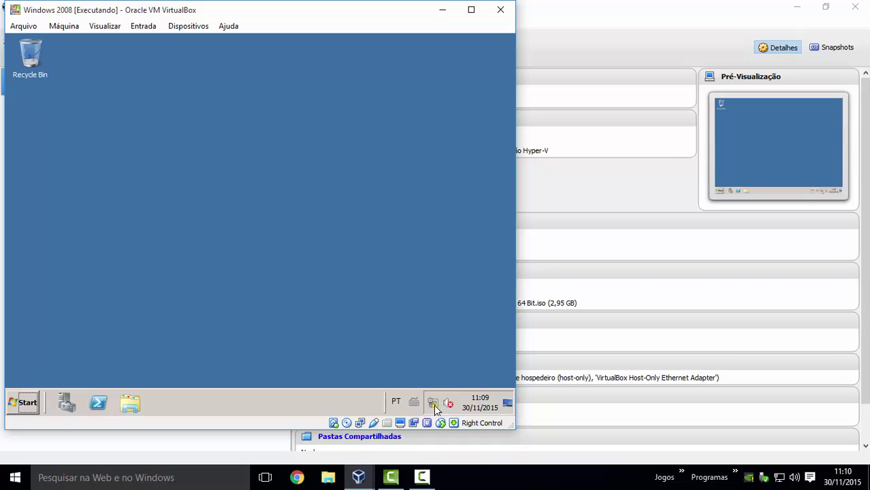
pyautogui.moveTo(436, 407)
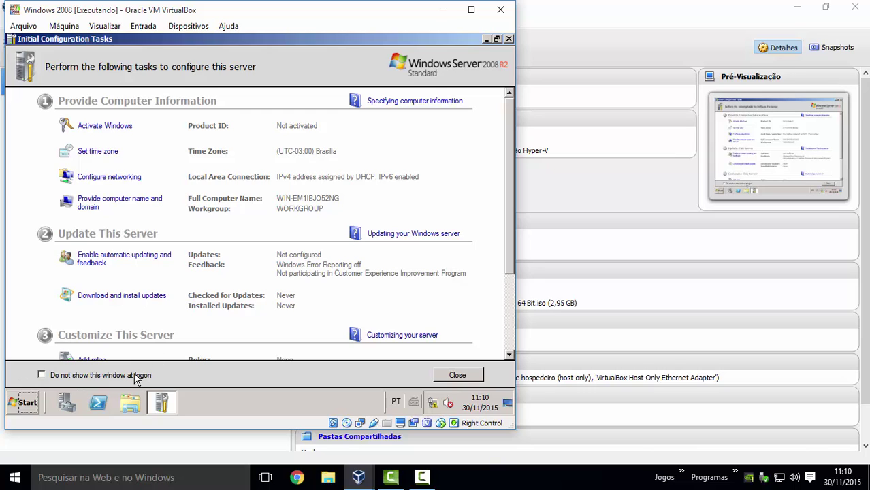
# - Tick 'Do not show this window at logon' and close Initial Configuration Tasks
pyautogui.click(42, 375)
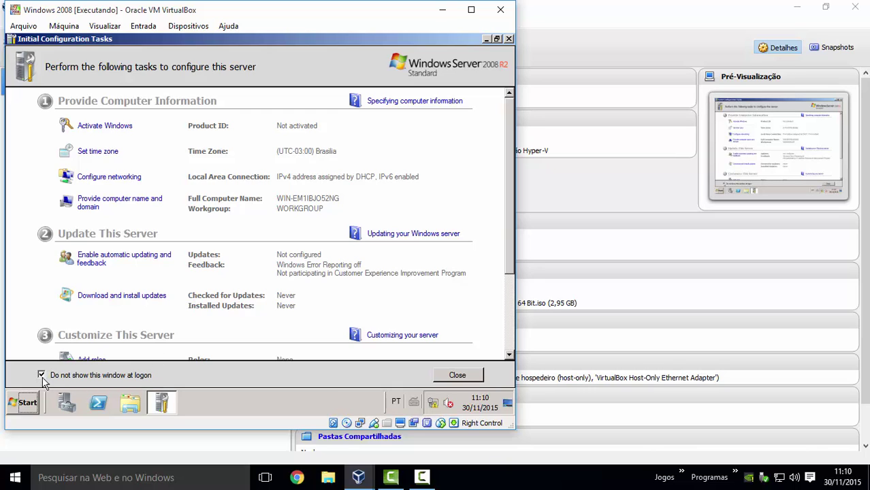
pyautogui.click(508, 40)
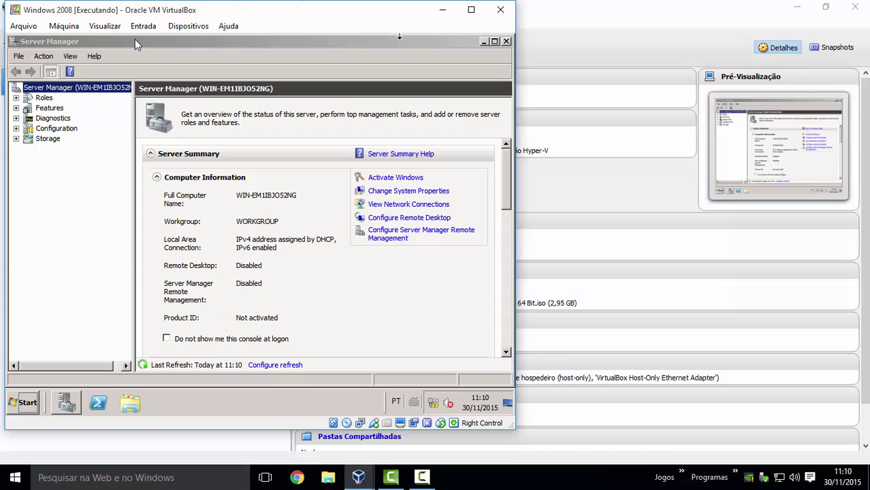
# - Tick 'Do not show me this console at logon' in Server Manager and close it
pyautogui.click(250, 41)
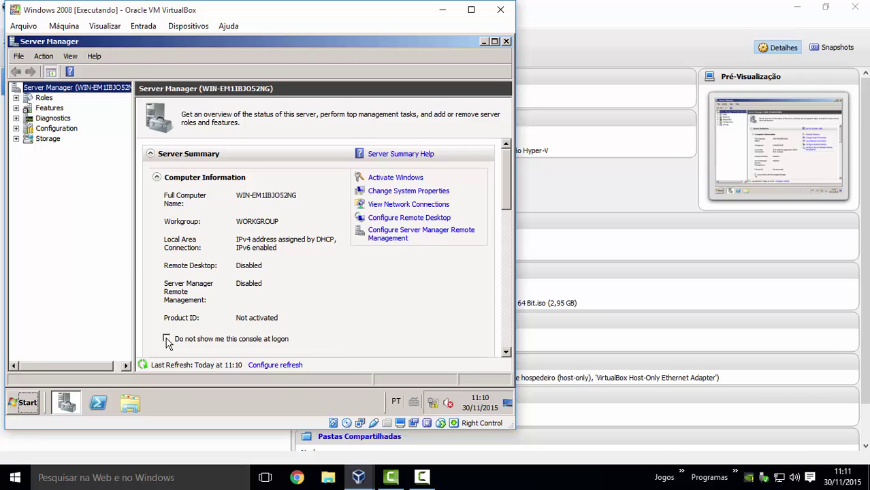
pyautogui.click(167, 338)
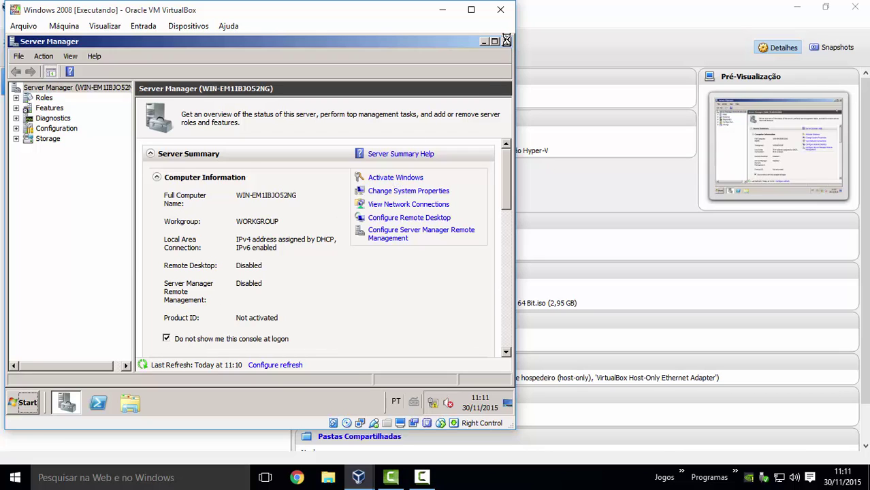
pyautogui.click(506, 41)
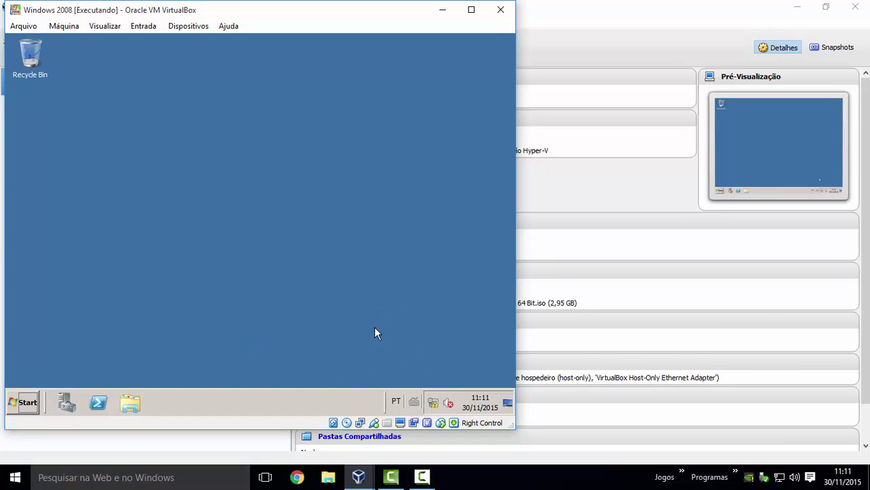
# - Remove English (United States) and Portuguese (Brazilian ABNT) from input languages, keeping ABNT2, and apply
pyautogui.rightClick(395, 407)
pyautogui.click(405, 379)
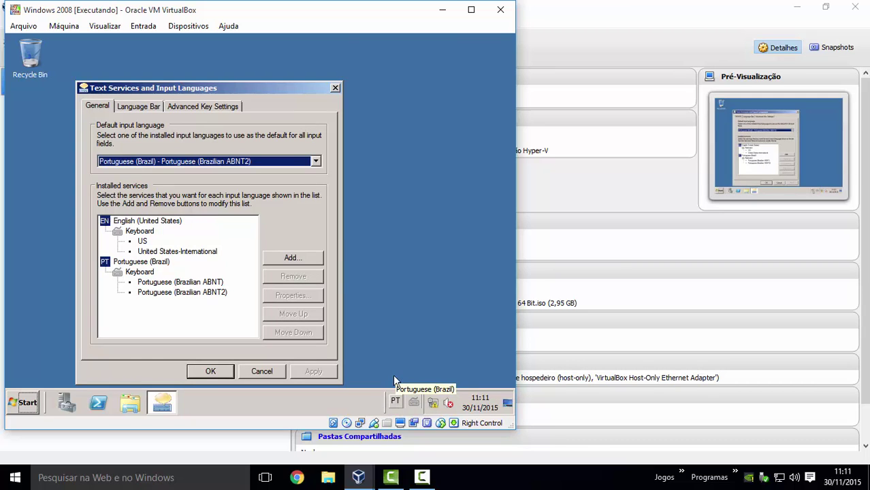
pyautogui.rightClick(394, 404)
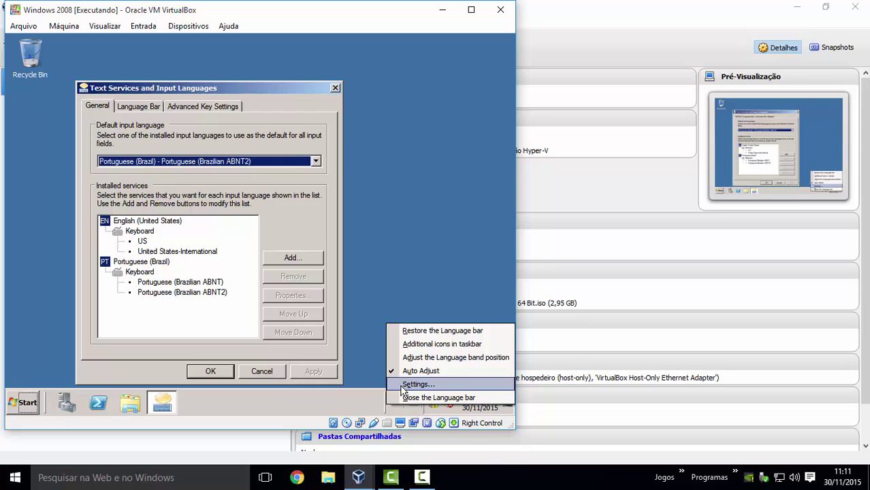
pyautogui.click(288, 214)
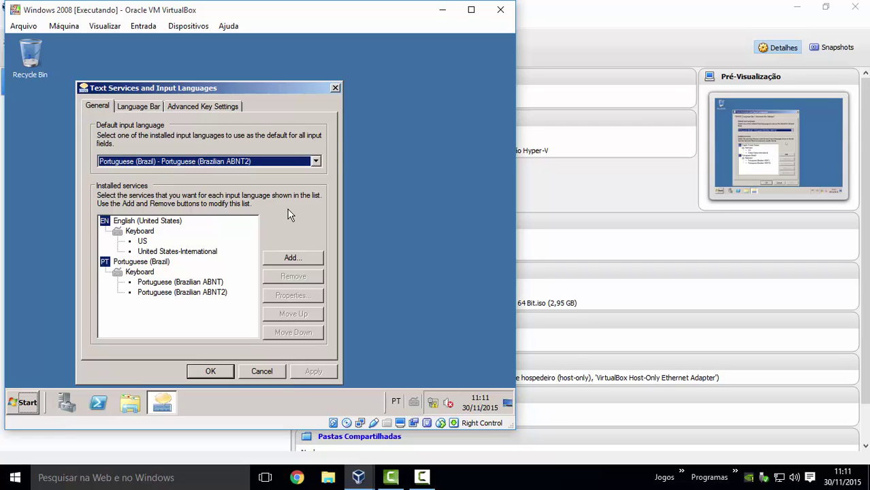
pyautogui.click(196, 295)
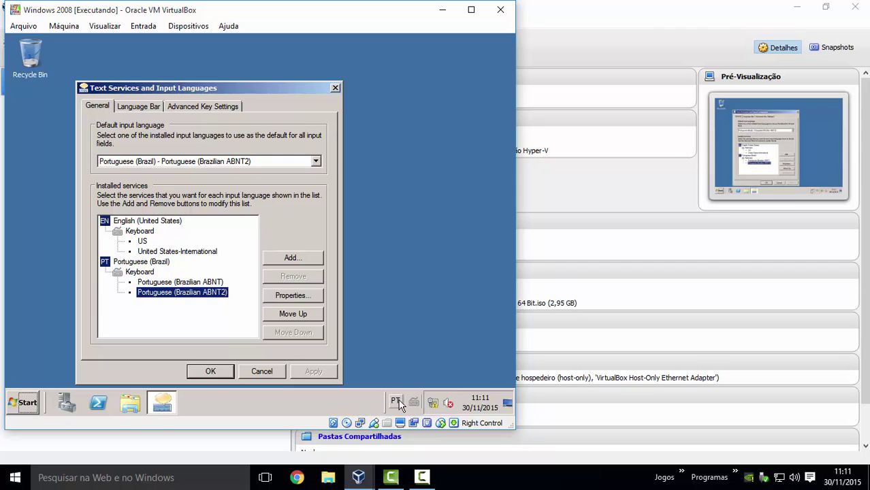
pyautogui.click(136, 220)
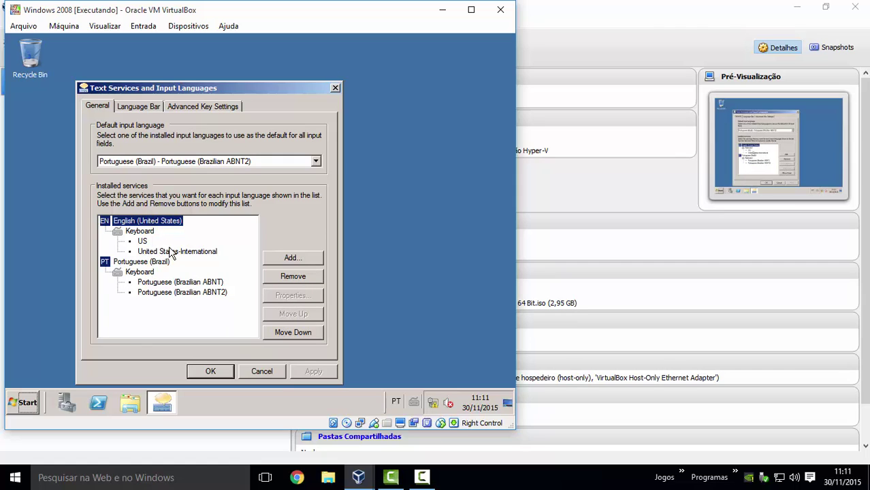
pyautogui.click(301, 276)
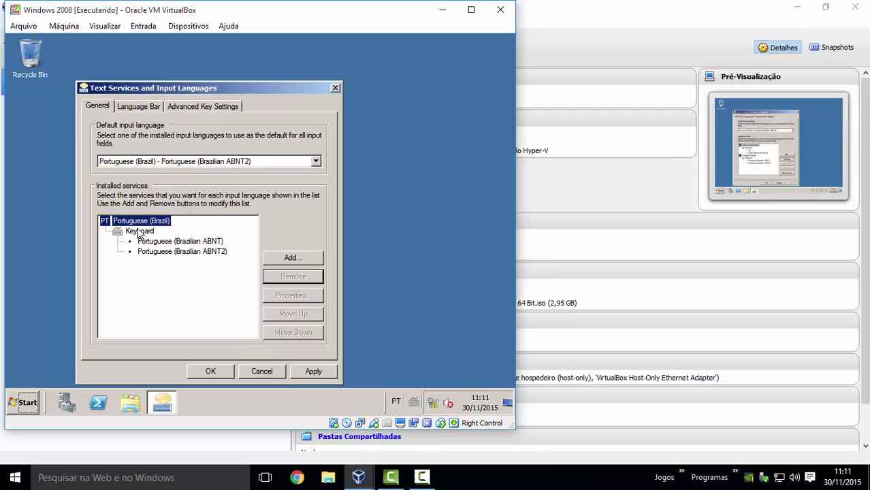
pyautogui.click(177, 242)
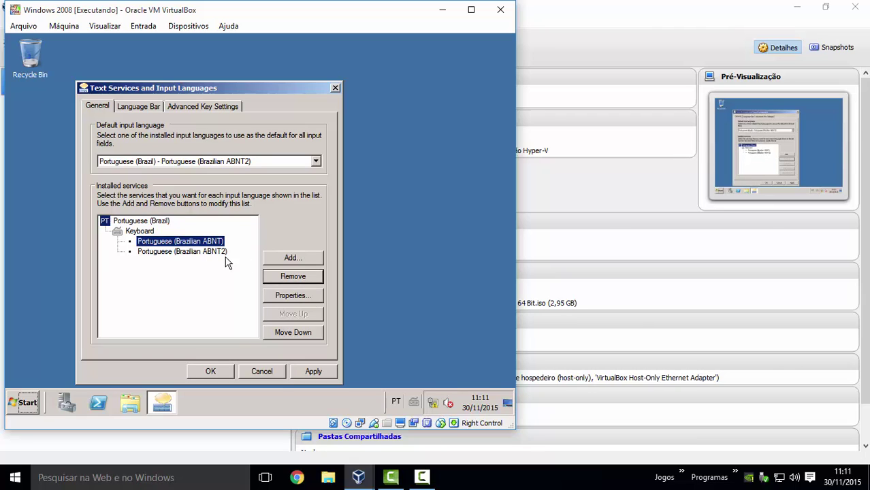
pyautogui.click(298, 279)
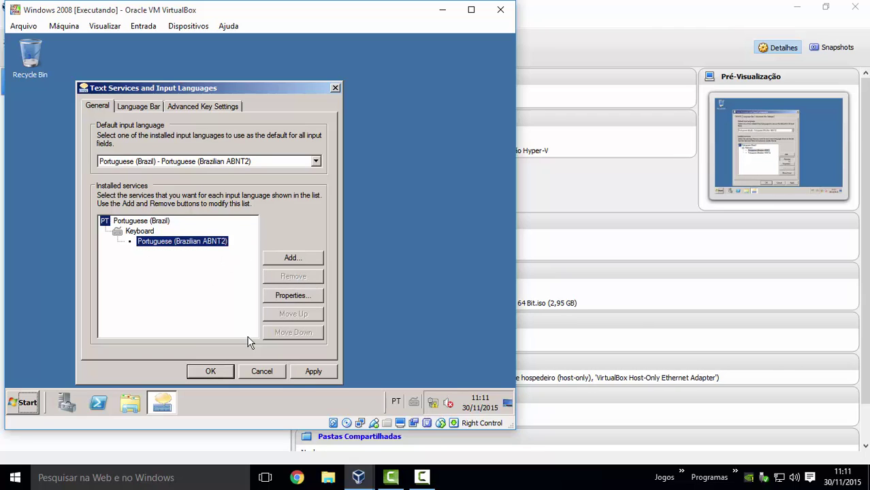
pyautogui.click(310, 371)
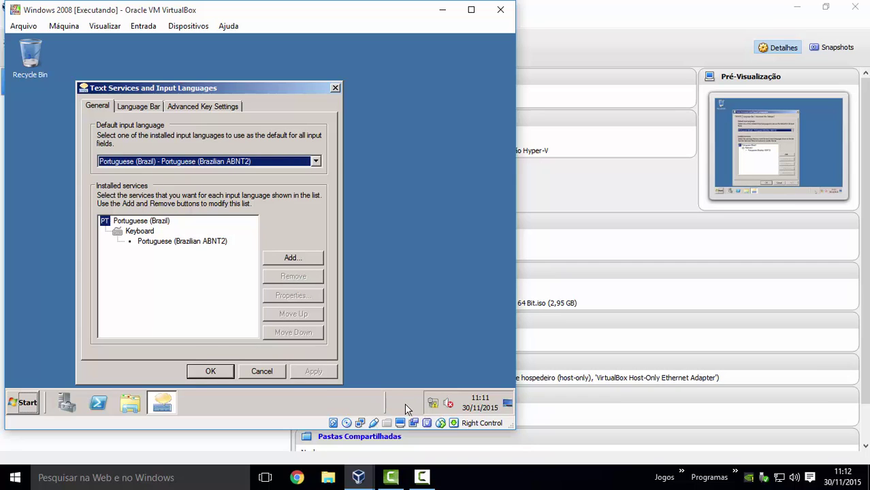
pyautogui.click(207, 371)
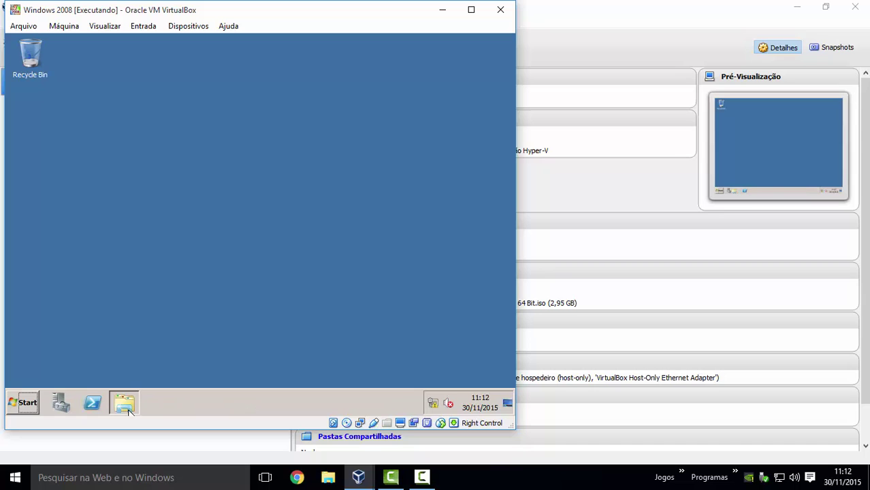
pyautogui.rightClick(252, 408)
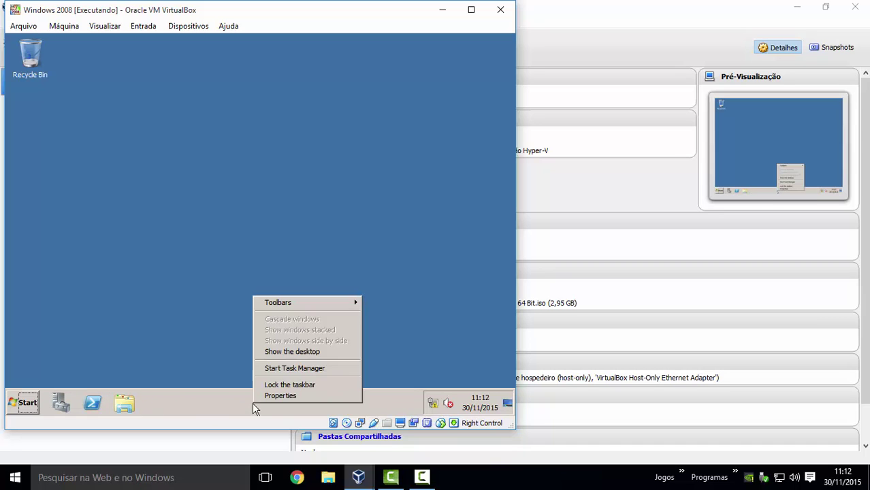
pyautogui.click(300, 386)
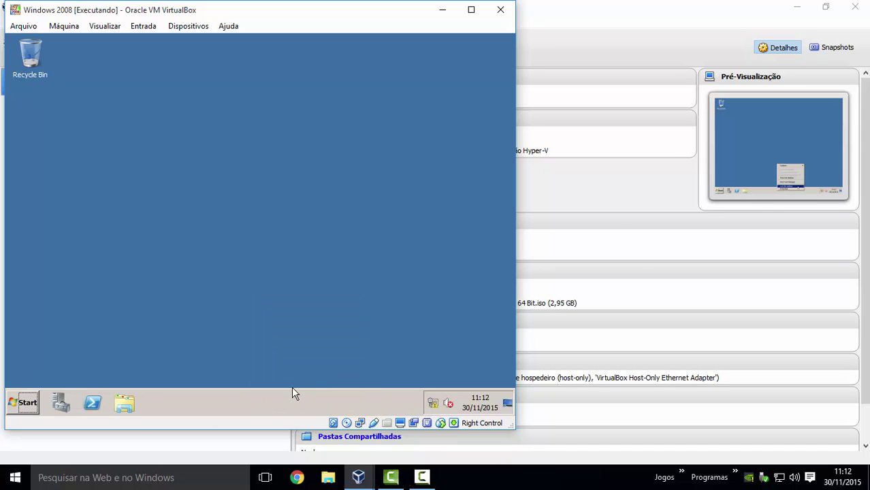
pyautogui.moveTo(124, 404)
pyautogui.mouseDown()
pyautogui.moveTo(68, 400)
pyautogui.moveTo(129, 399)
pyautogui.mouseUp()
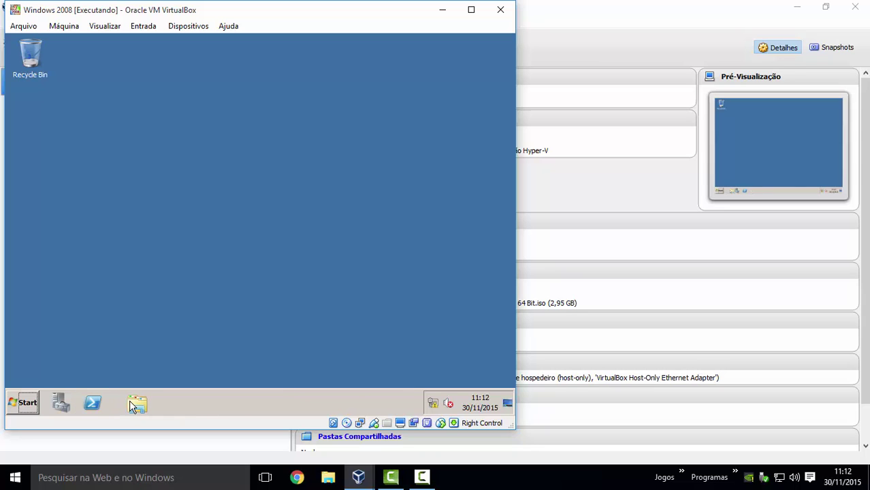
pyautogui.rightClick(210, 407)
pyautogui.click(193, 401)
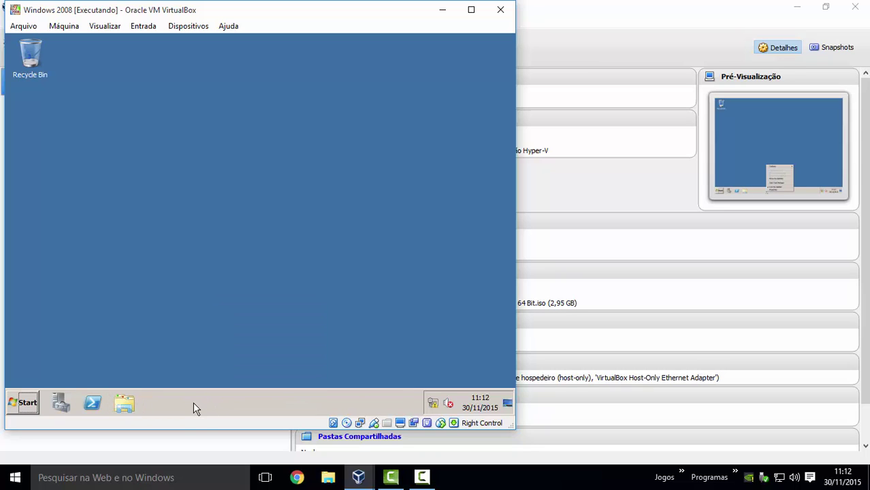
pyautogui.rightClick(246, 408)
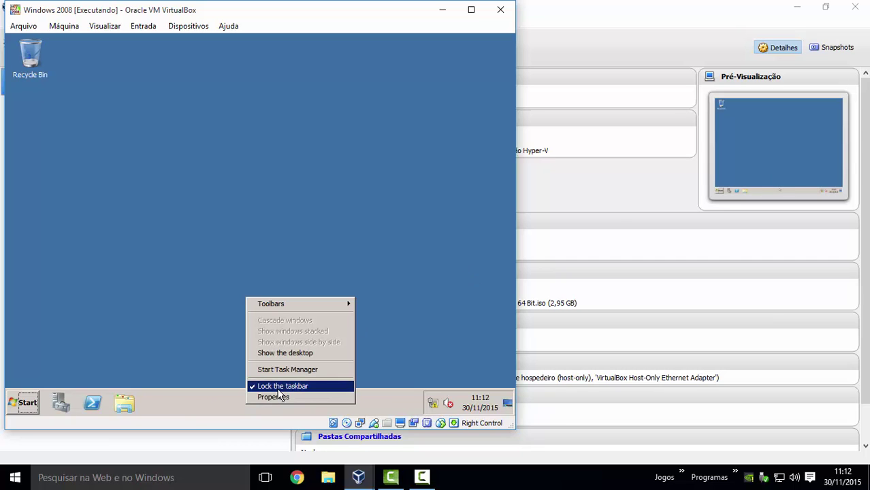
pyautogui.click(258, 387)
pyautogui.rightClick(257, 404)
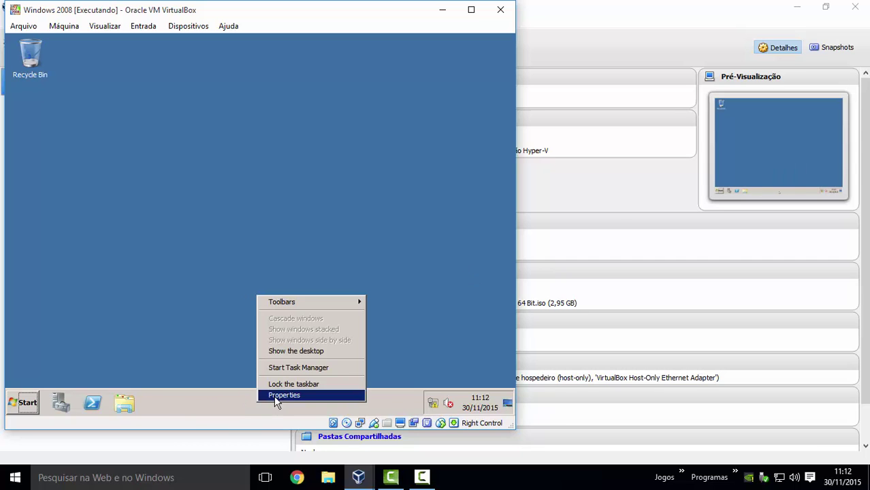
pyautogui.click(236, 407)
pyautogui.moveTo(272, 387); pyautogui.dragTo(248, 60)
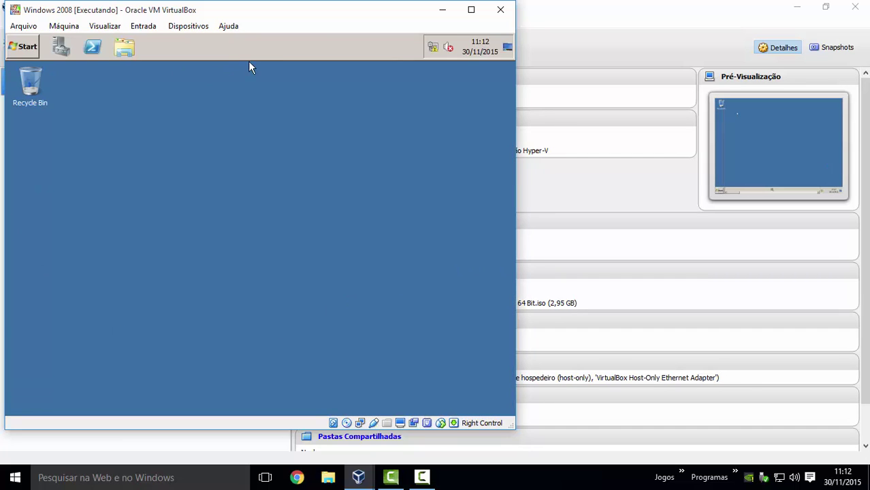
pyautogui.moveTo(281, 351); pyautogui.dragTo(288, 390)
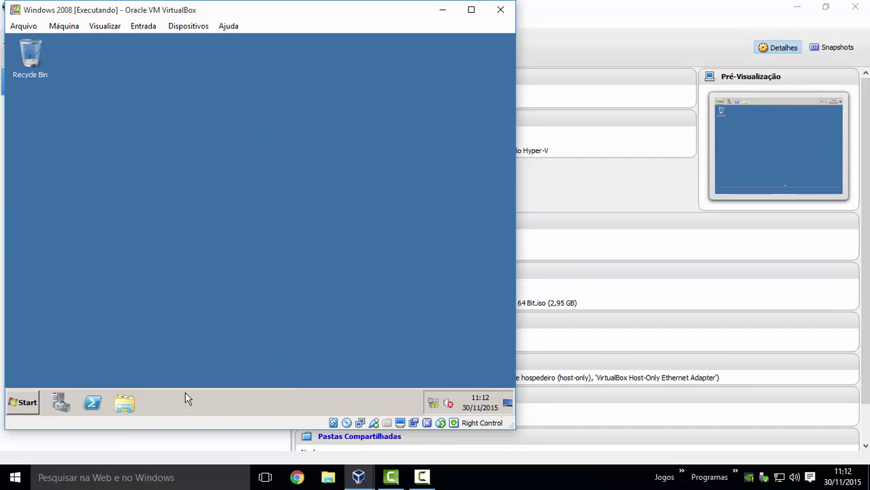
pyautogui.rightClick(221, 406)
pyautogui.click(255, 388)
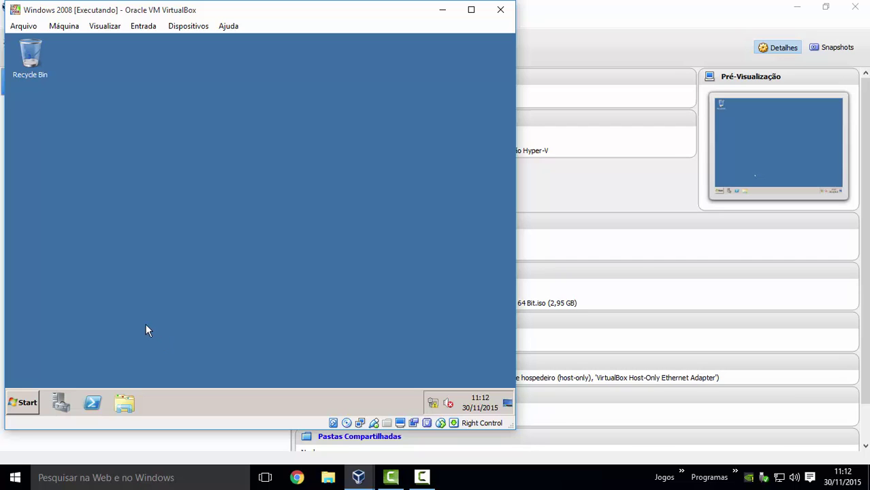
# - Toggle the guest's Start menu until it stays open, showing Computer and Administrative Tools
pyautogui.click(30, 404)
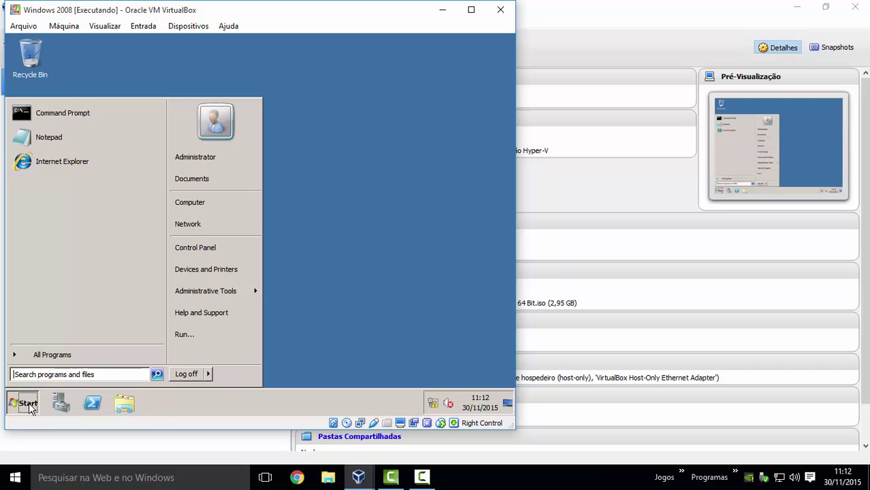
pyautogui.click(27, 404)
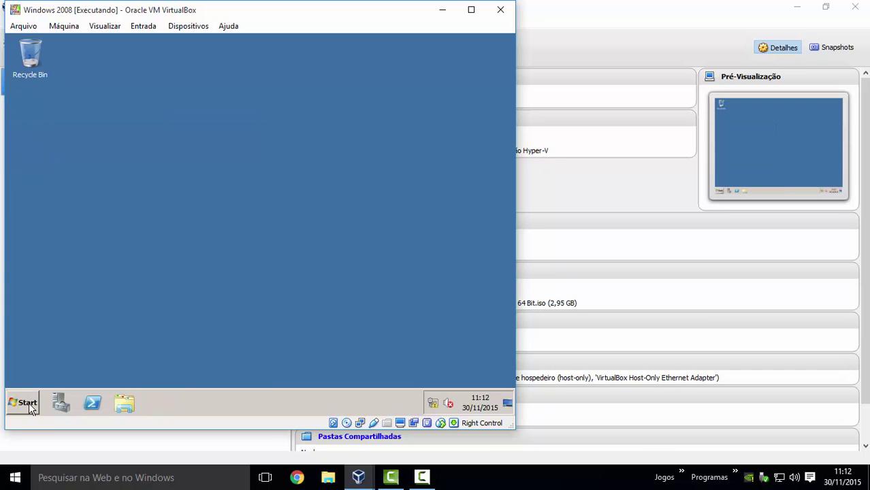
pyautogui.click(29, 407)
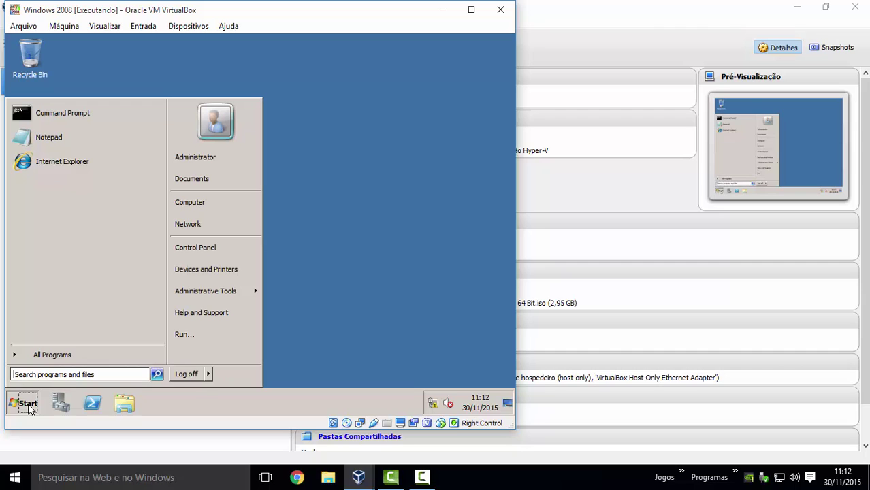
pyautogui.click(30, 407)
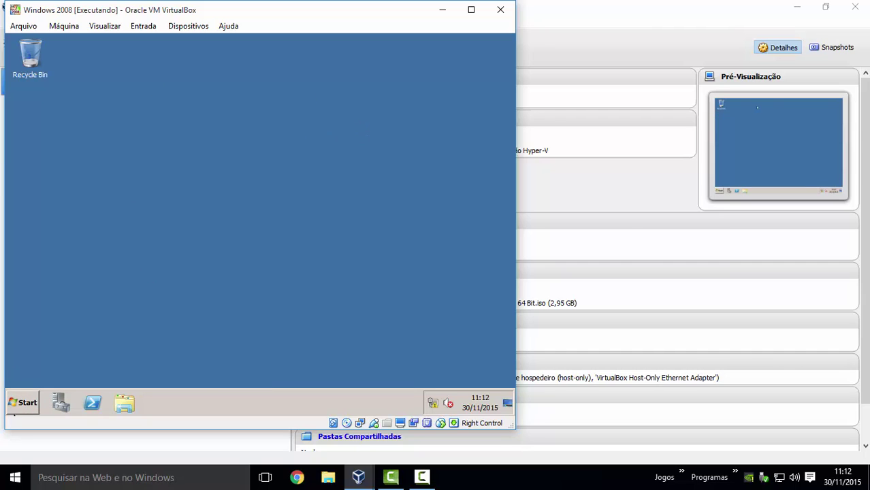
pyautogui.click(24, 403)
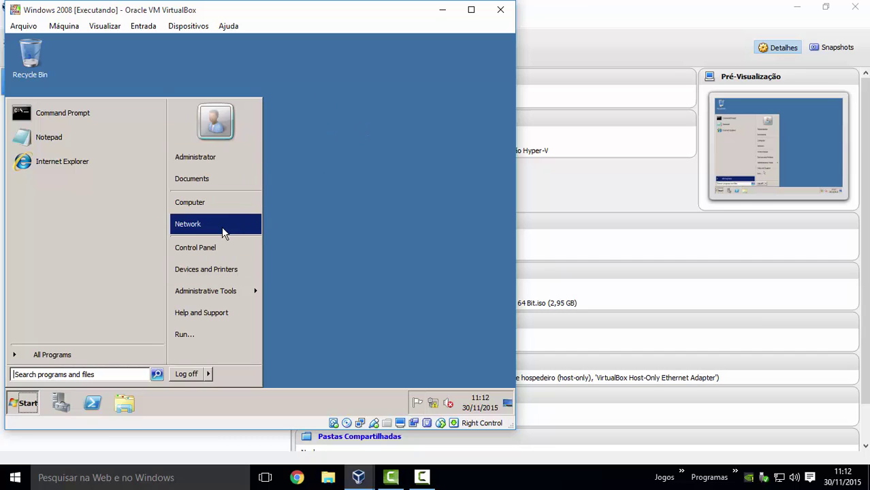
# - Open the Network and Sharing Center from the network tray icon
pyautogui.click(434, 316)
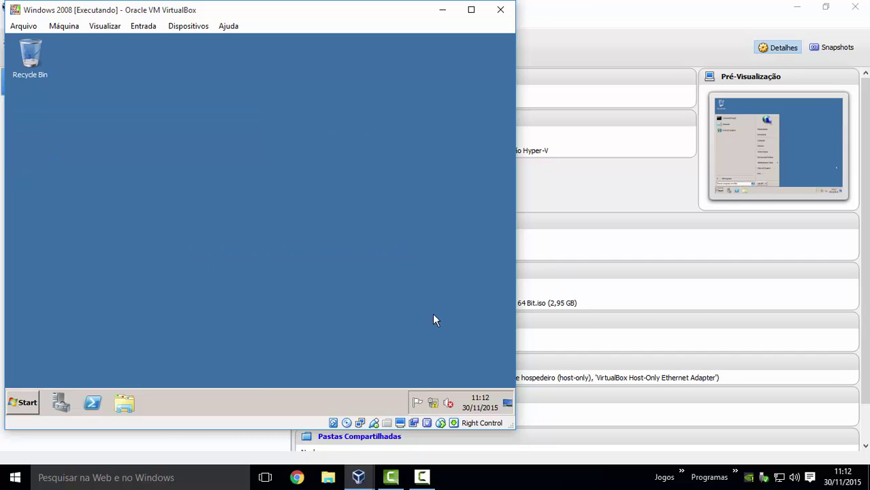
pyautogui.rightClick(433, 404)
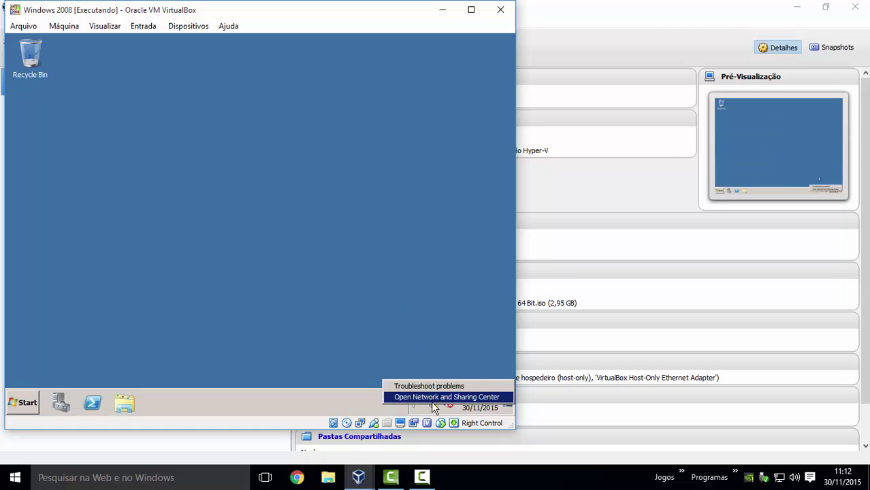
pyautogui.click(433, 405)
pyautogui.rightClick(433, 404)
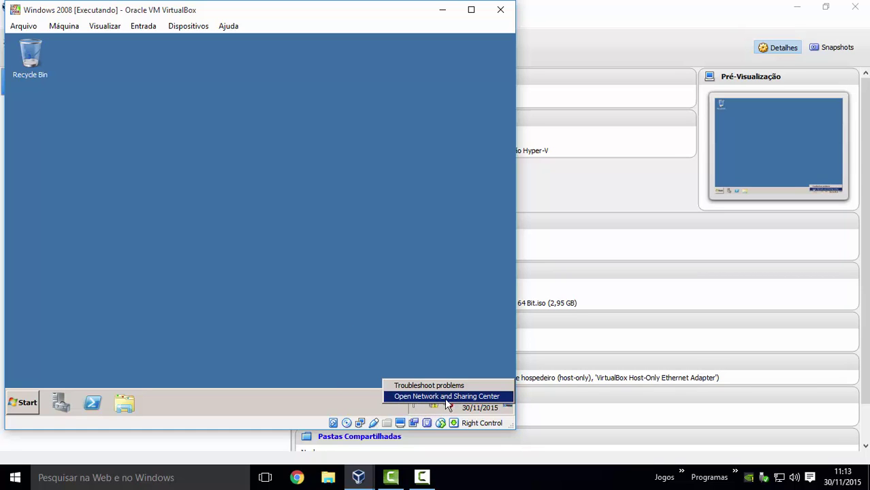
pyautogui.click(458, 397)
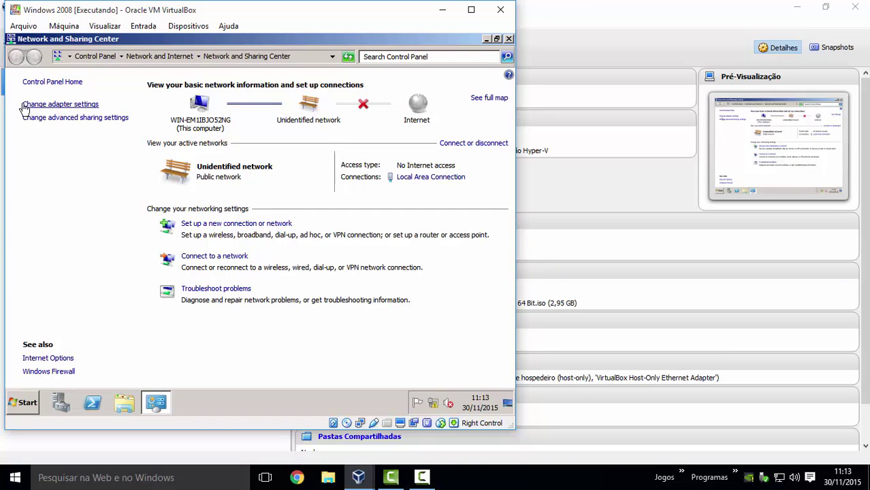
# - Open Change adapter settings to list the Local Area Connection adapter
pyautogui.click(85, 109)
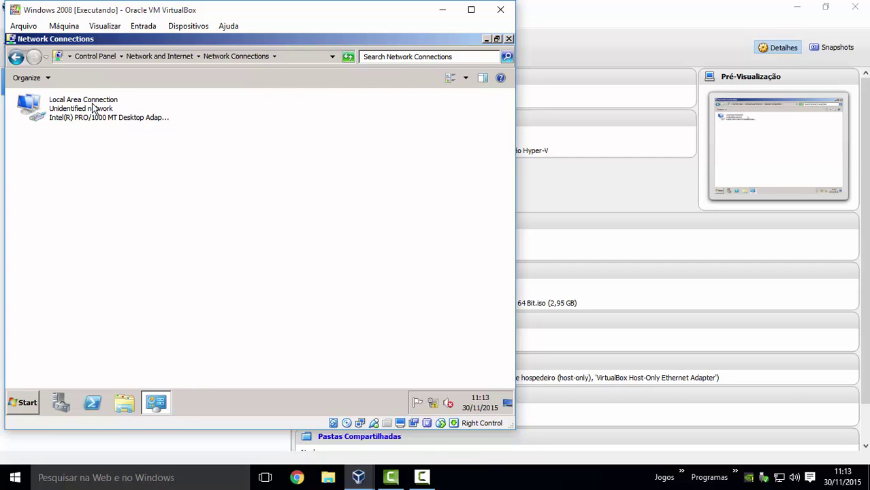
pyautogui.click(15, 58)
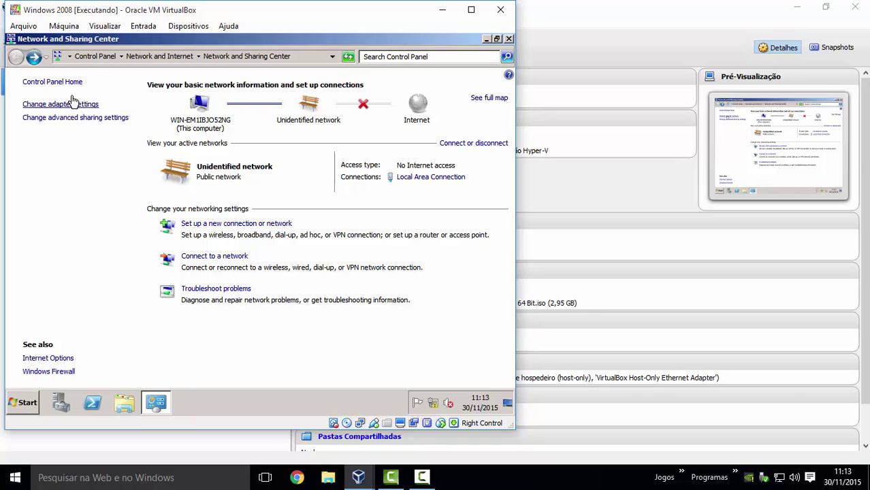
pyautogui.click(68, 104)
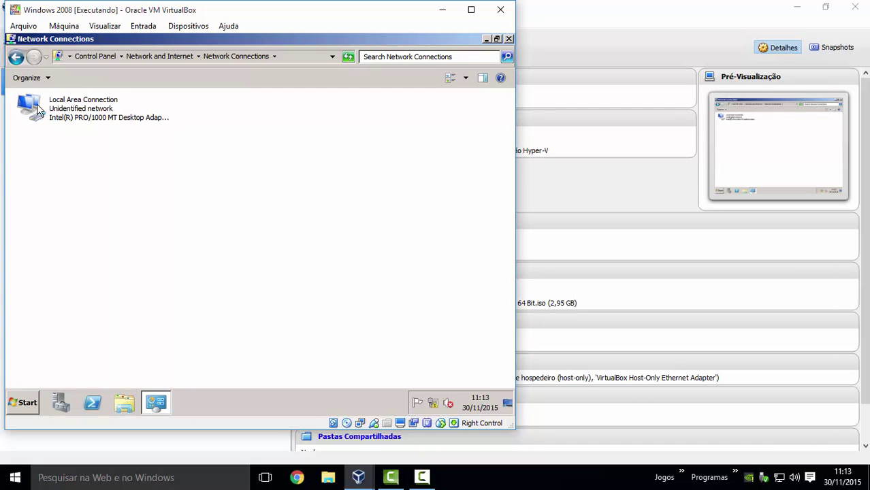
# - In Local Area Connection properties, uncheck TCP/IPv6 and open the TCP/IPv4 properties
pyautogui.rightClick(64, 102)
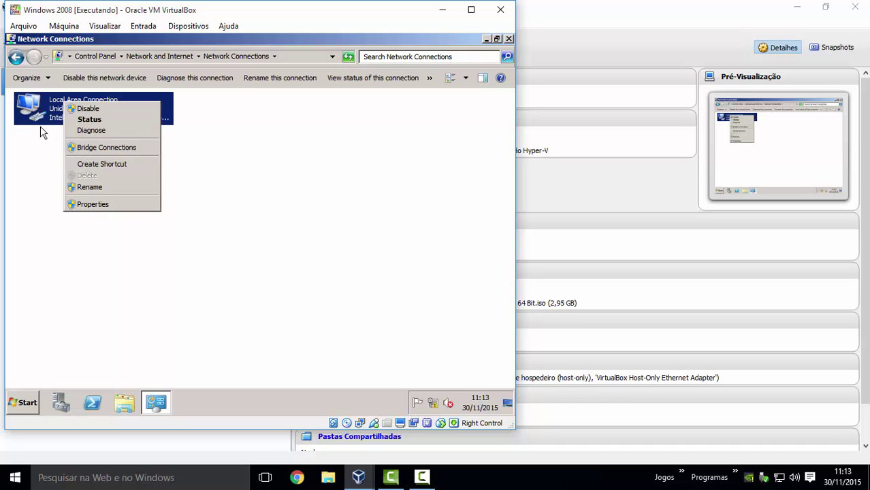
pyautogui.click(111, 205)
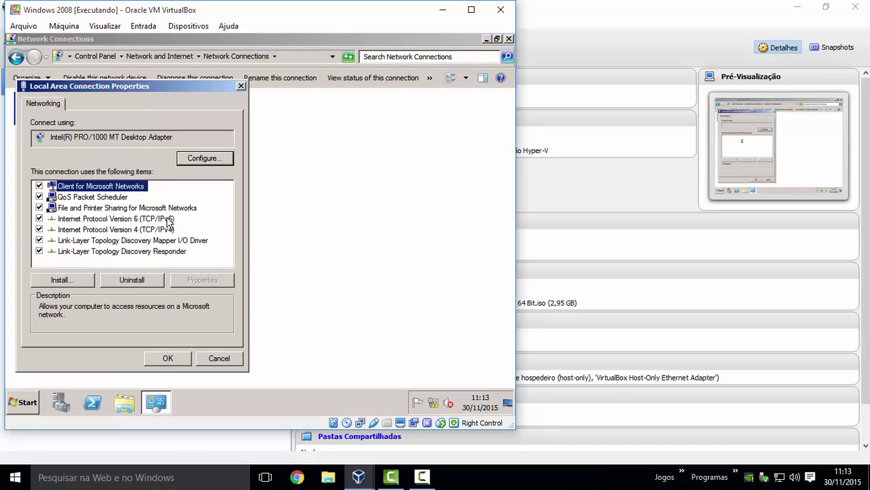
pyautogui.click(39, 218)
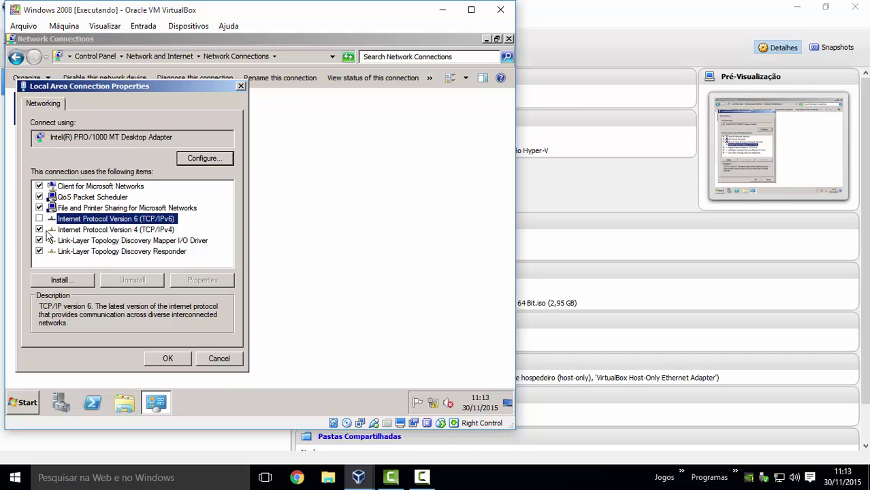
pyautogui.click(125, 231)
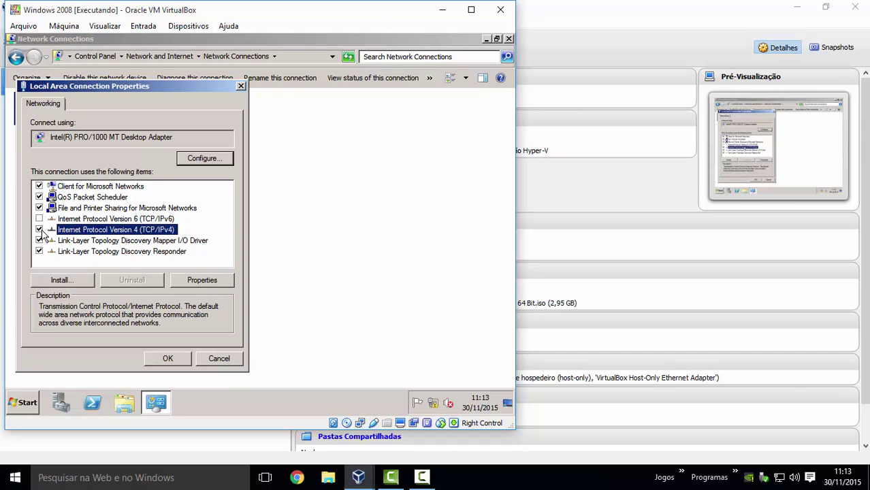
pyautogui.click(203, 284)
# - Assign static IP 192.168.1.2, mask 255.255.255.0, gateway 192.168.1.1, DNS 192.168.1.2, then close Network Connections
pyautogui.click(66, 196)
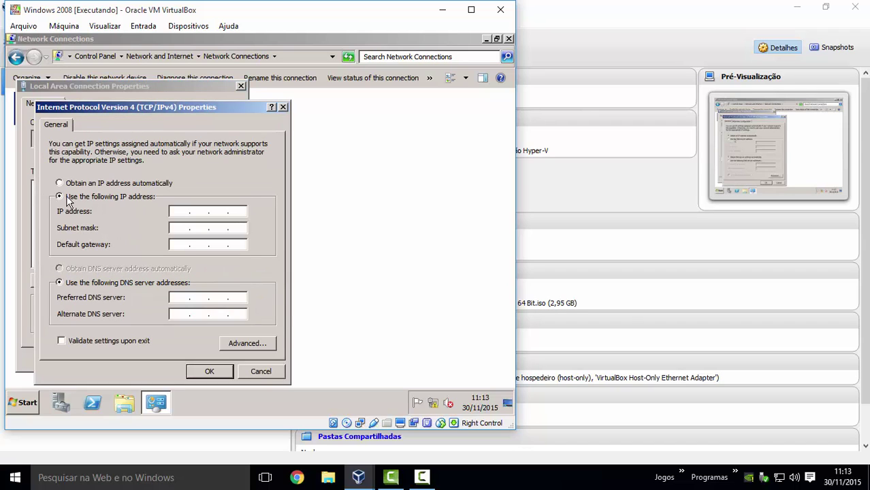
pyautogui.click(176, 211)
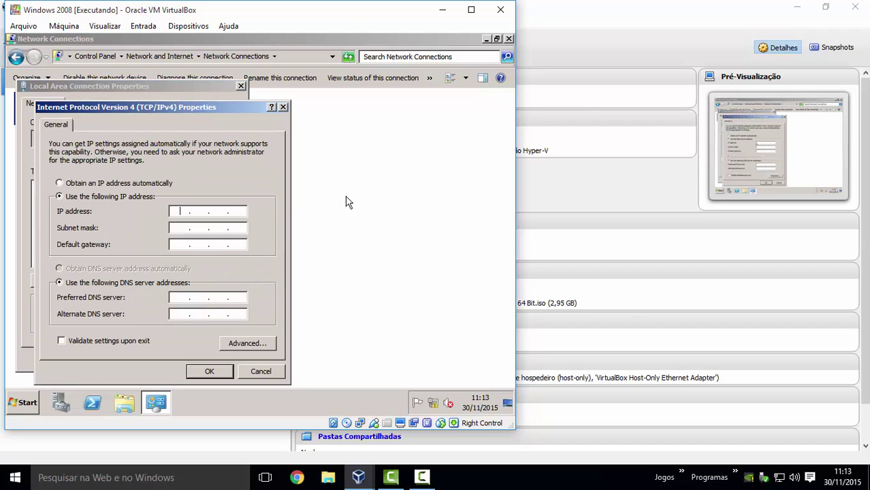
pyautogui.write('192.168.1.2')
pyautogui.press('Tab')
pyautogui.press('Tab')
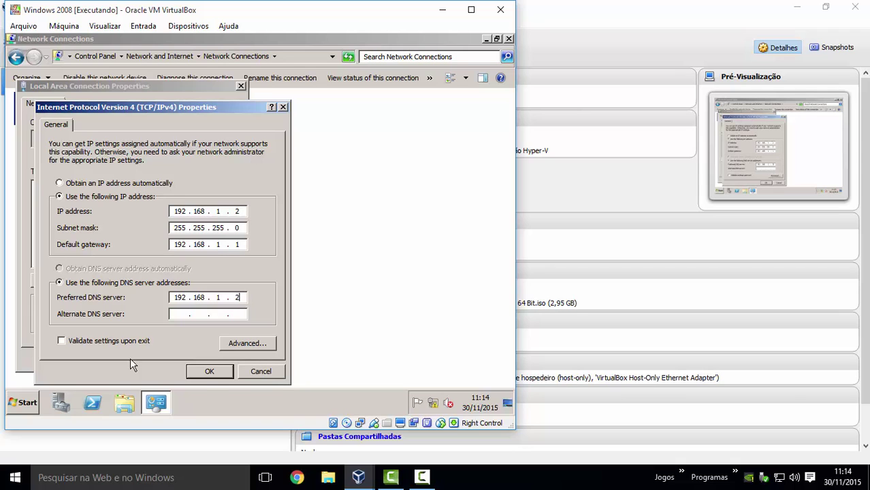
pyautogui.click(210, 371)
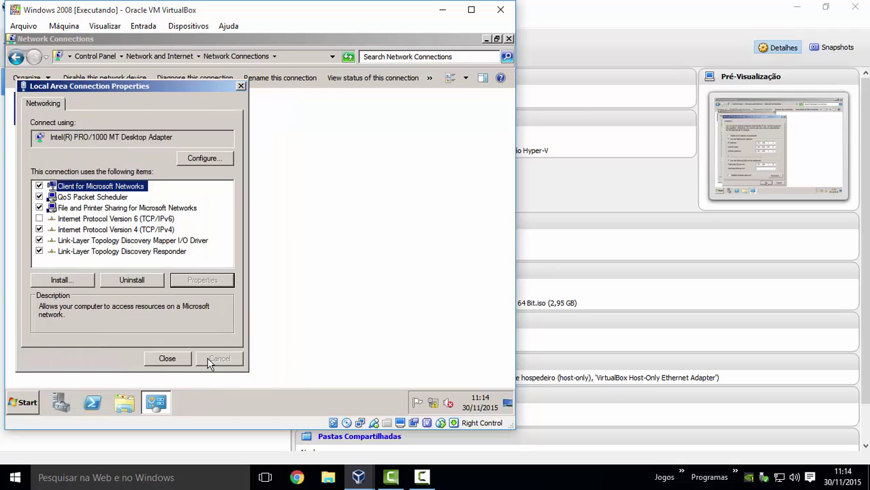
pyautogui.click(167, 361)
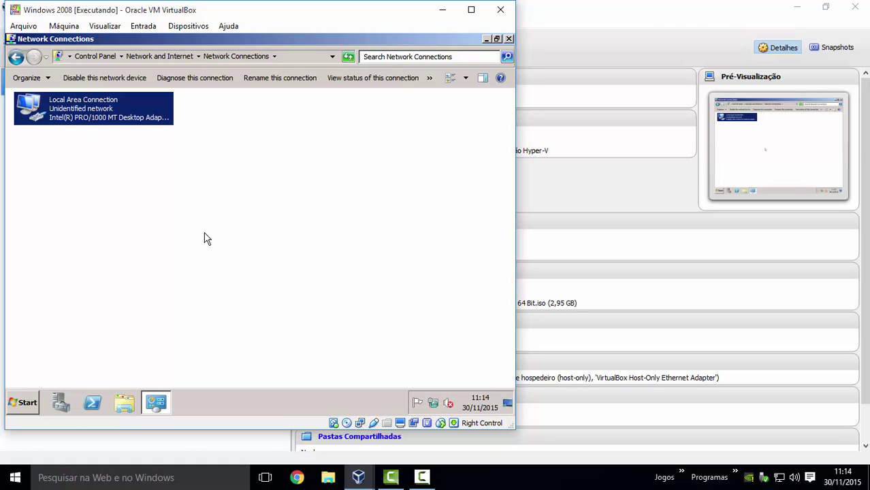
pyautogui.moveTo(436, 406)
pyautogui.click(507, 39)
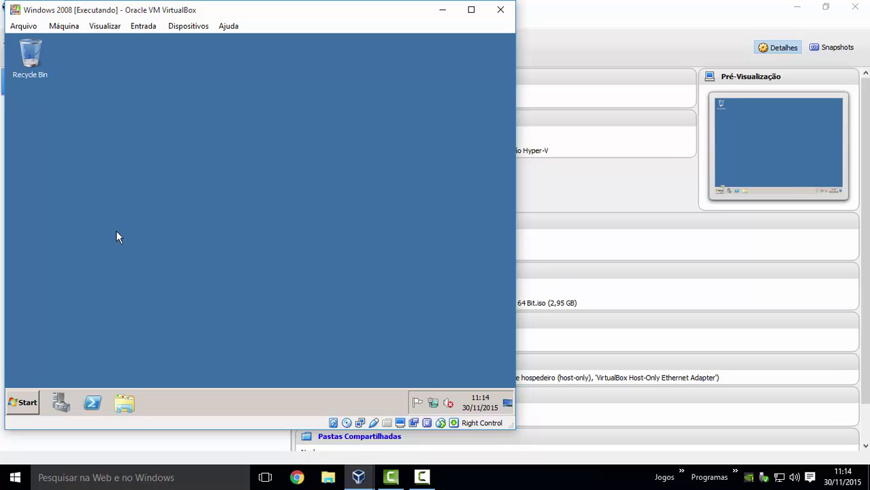
# - Open Computer's Properties from Start and choose Change settings for the computer name
pyautogui.click(27, 403)
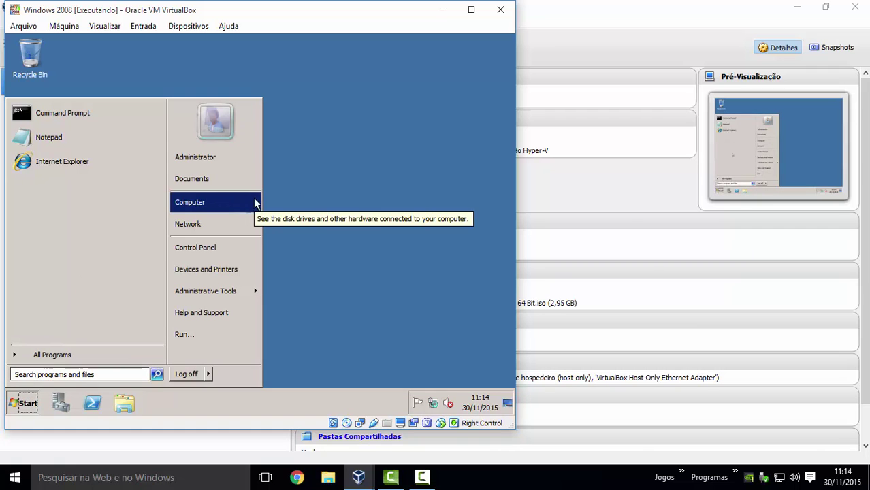
pyautogui.rightClick(208, 204)
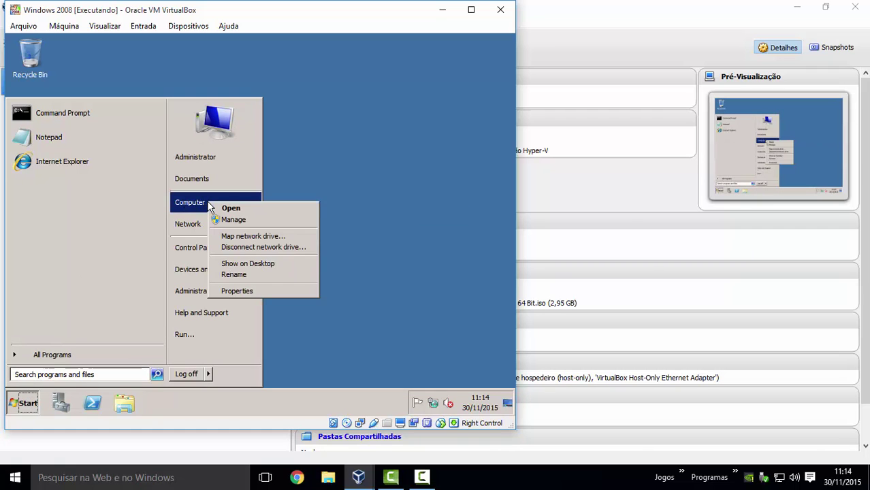
pyautogui.click(270, 293)
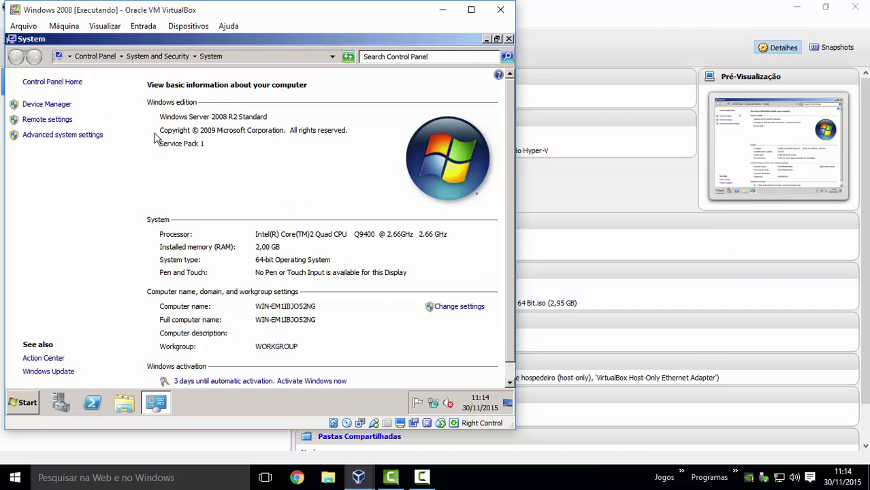
pyautogui.scroll(-1, 265, 244)
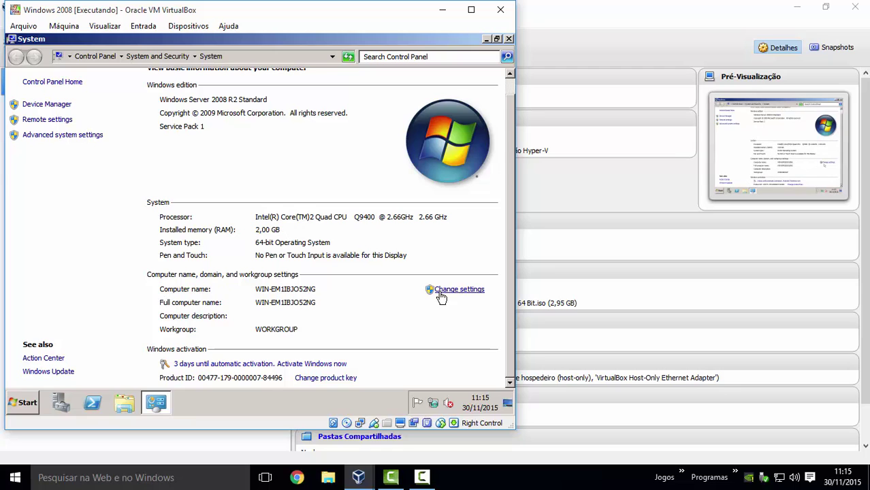
pyautogui.click(461, 294)
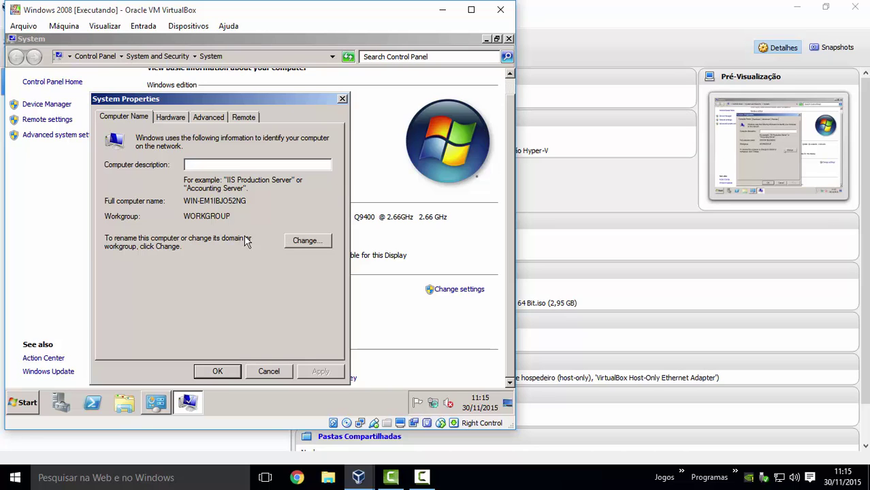
# - Open the name change dialog and begin overwriting WIN-EM1IBJO52NG with SWAD01
pyautogui.click(314, 245)
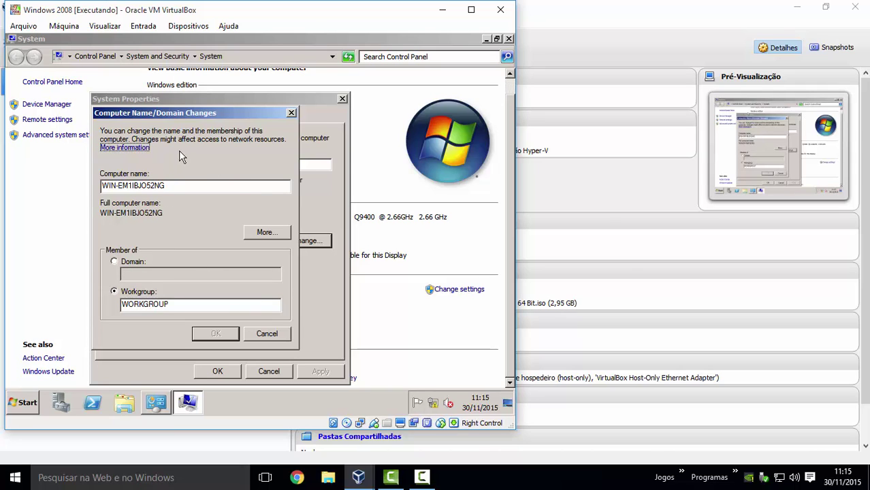
pyautogui.moveTo(175, 185); pyautogui.dragTo(54, 187)
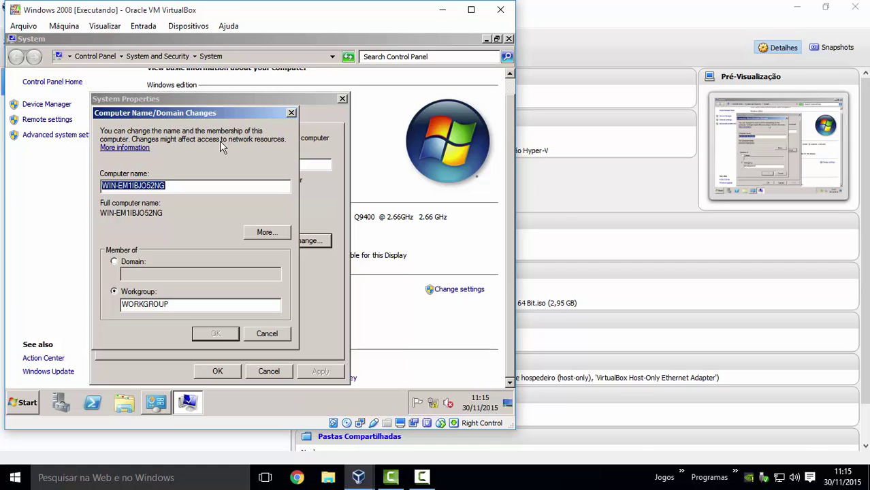
pyautogui.write('S')
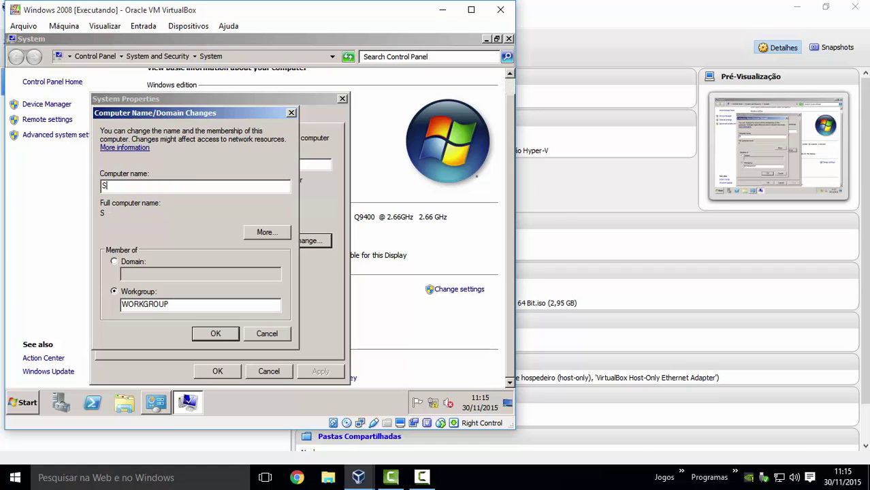
pyautogui.write('WAD01')
# - Set primary DNS suffix fpr.local, confirm the SWAD01.fpr.local name, and close System Properties
pyautogui.click(272, 233)
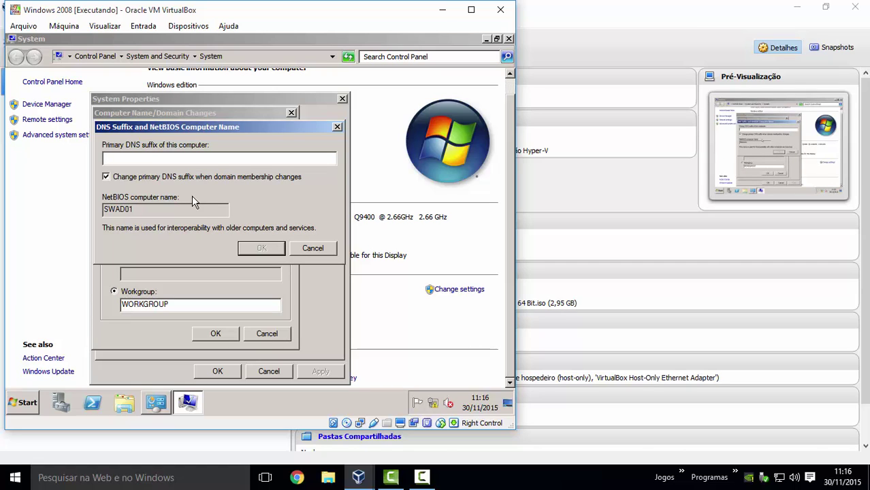
pyautogui.write('fpr.local')
pyautogui.press('Return')
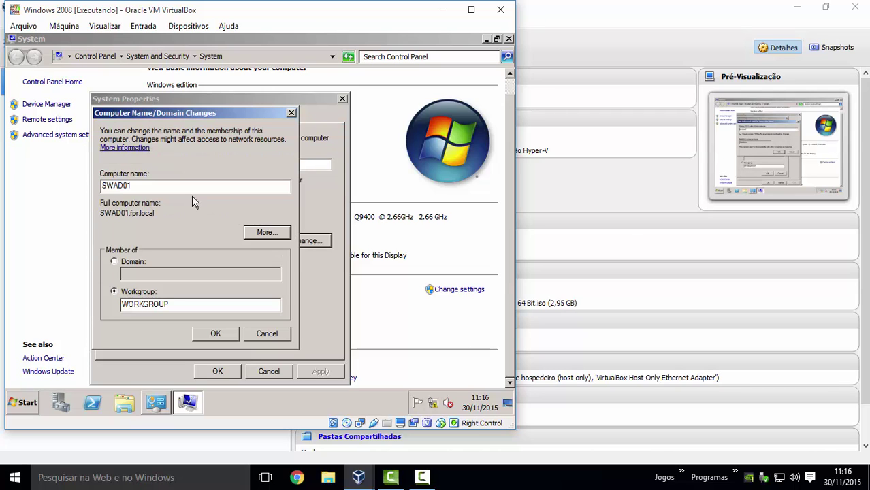
pyautogui.click(219, 333)
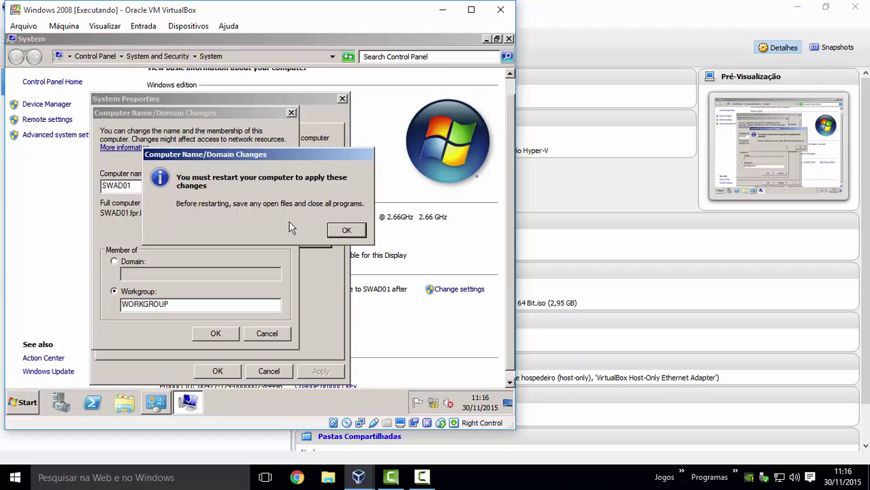
pyautogui.click(345, 230)
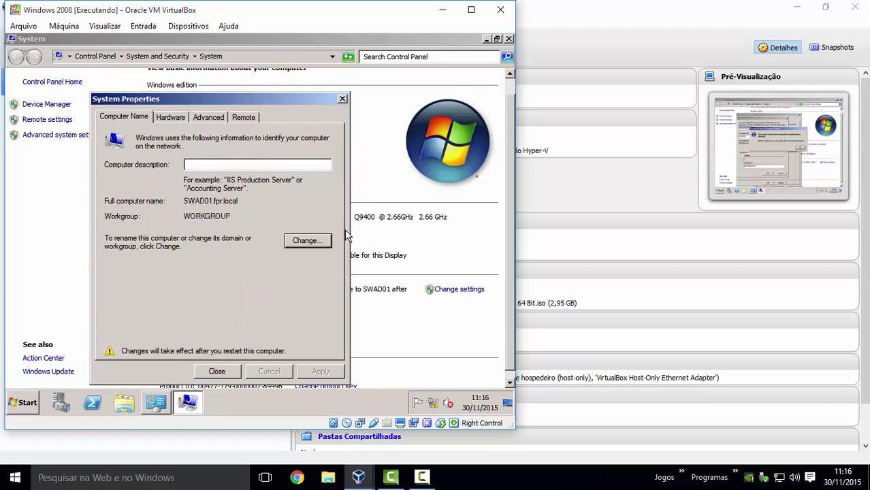
pyautogui.click(218, 373)
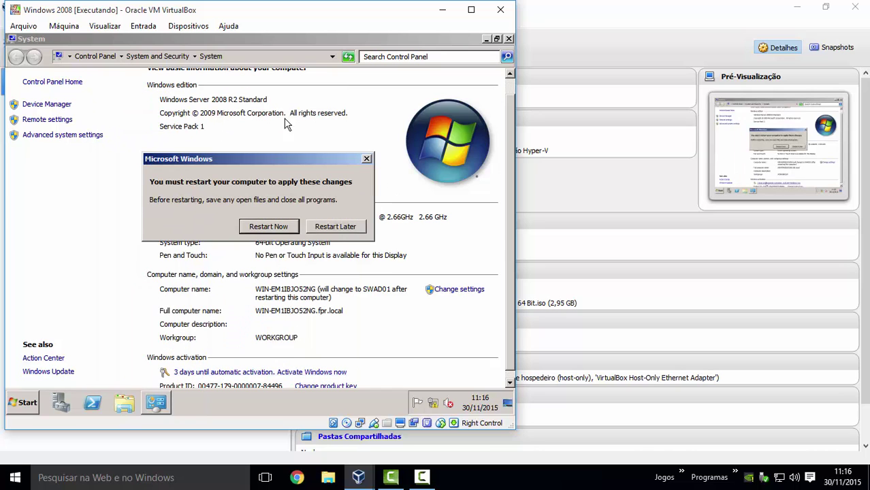
# - Choose Restart Now to reboot the guest
pyautogui.click(269, 230)
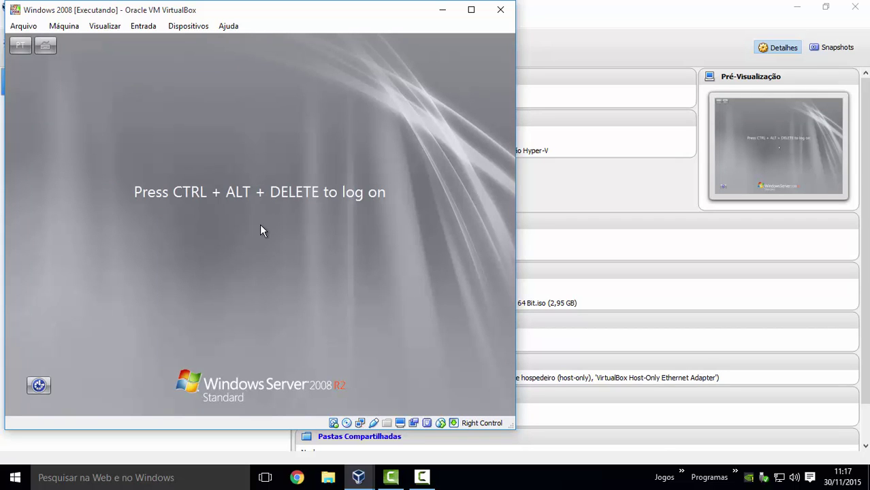
# - Send Ctrl+Alt+Del and log on as Administrator with the account password
pyautogui.hotkey('ctrl', 'Delete')
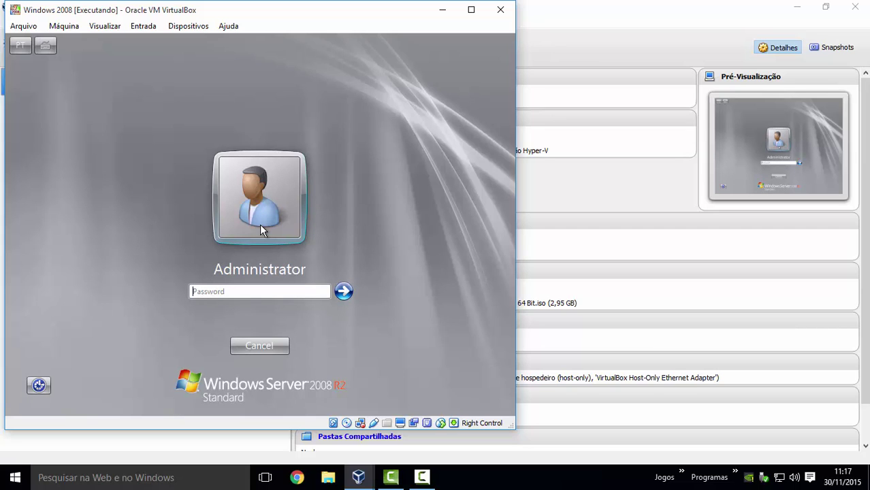
pyautogui.write('P@•••••••')
pyautogui.press('Return')
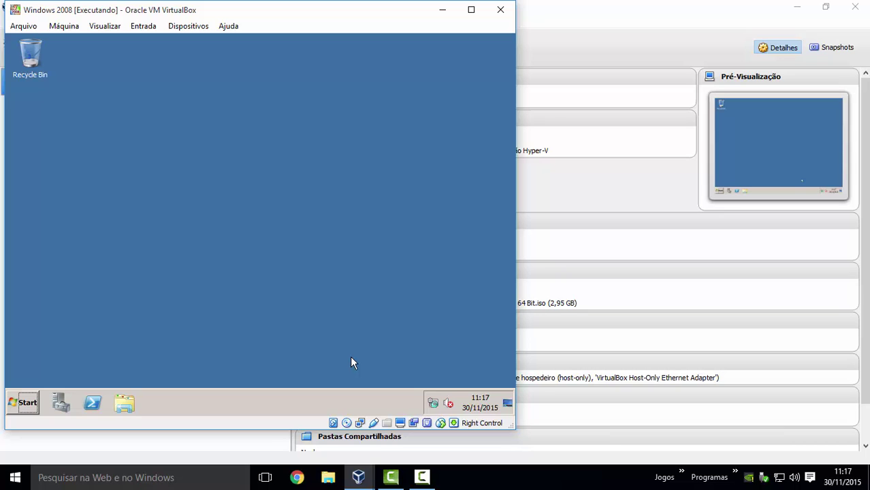
pyautogui.click(24, 403)
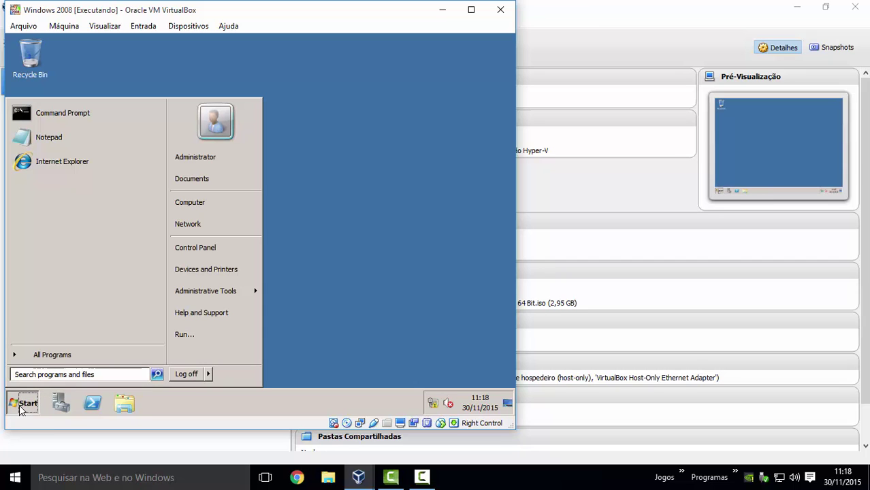
pyautogui.rightClick(197, 204)
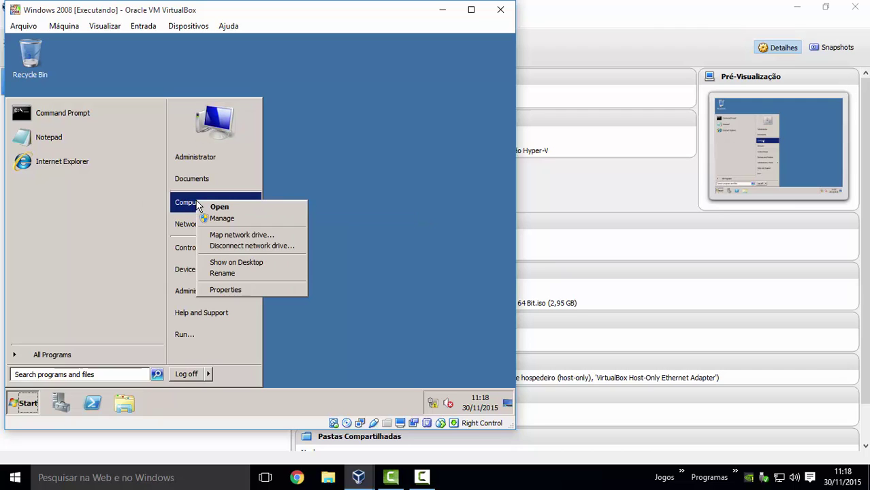
pyautogui.click(236, 289)
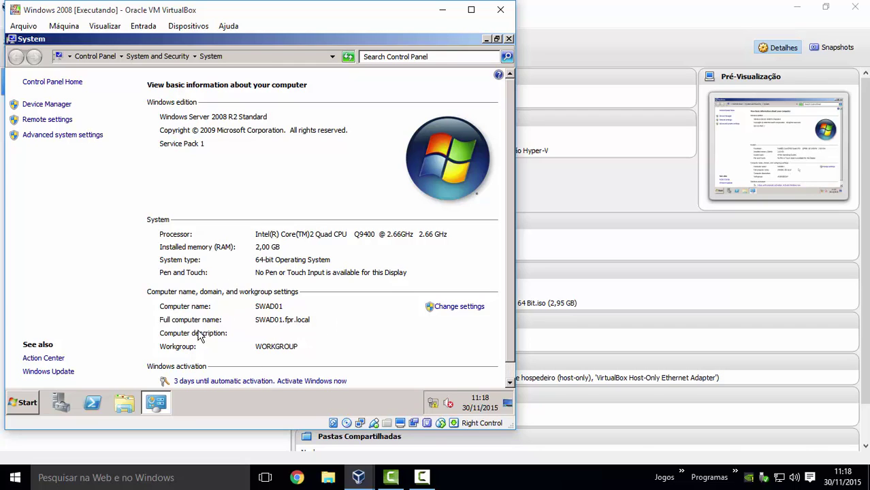
pyautogui.click(507, 40)
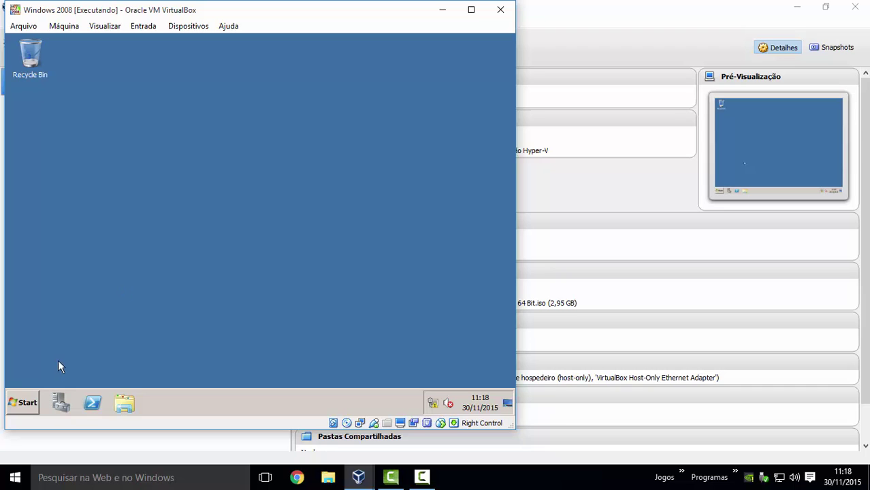
# - Run dcpromo from the Win+R Run box, correcting a typo before executing
pyautogui.click(23, 402)
pyautogui.click(23, 403)
pyautogui.press('super+r')
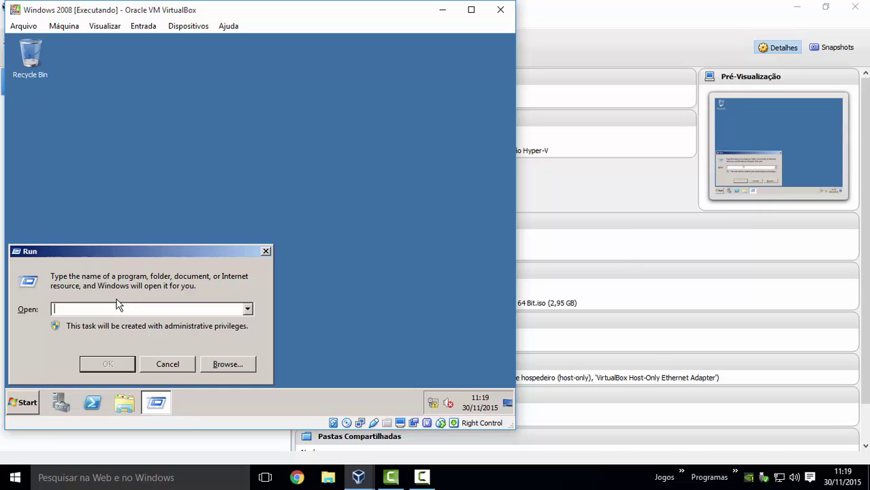
pyautogui.write('dcmp')
pyautogui.press('BackSpace')
pyautogui.press('BackSpace')
pyautogui.write('p')
pyautogui.press('Return')
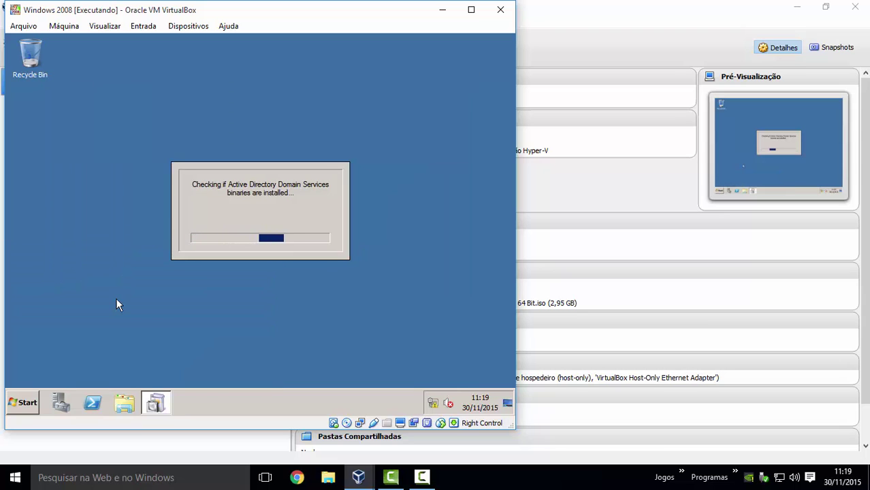
# - Cancel the reopened Run box and wait for the AD DS Installation Wizard welcome page
pyautogui.press('super+r')
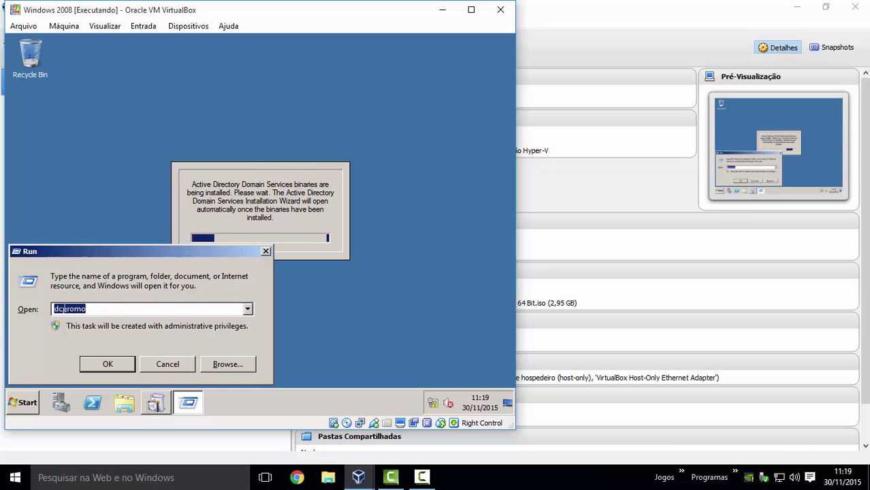
pyautogui.click(179, 365)
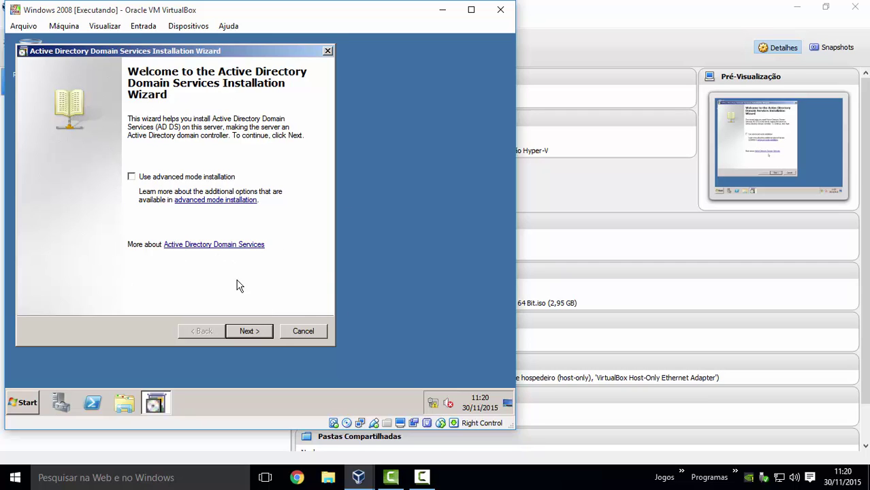
# - Pass the welcome and compatibility pages and choose 'Create a new domain in a new forest'
pyautogui.click(249, 331)
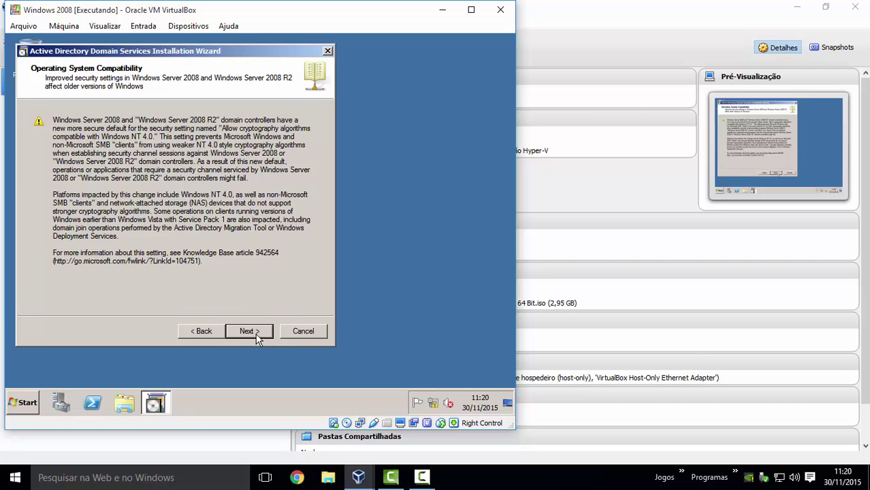
pyautogui.click(256, 336)
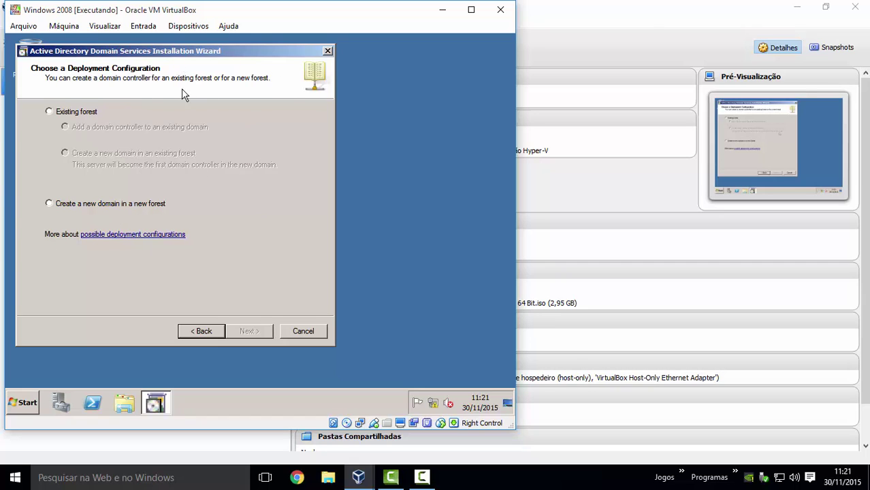
pyautogui.click(48, 204)
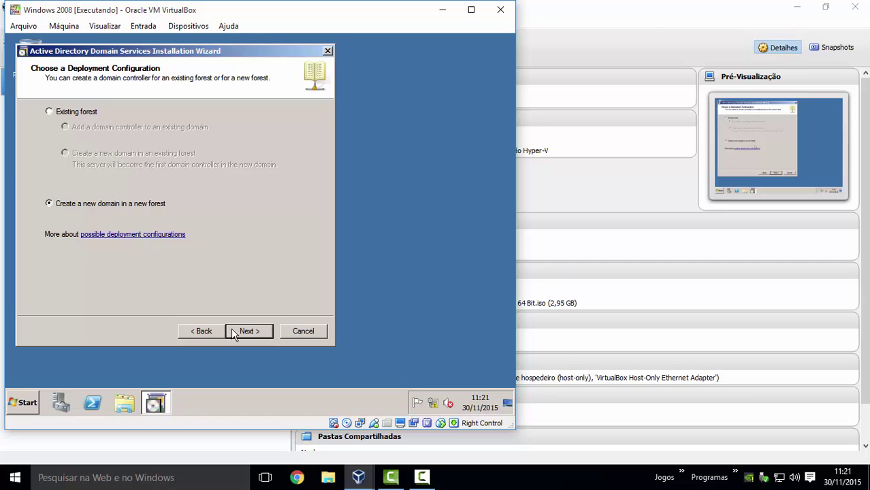
pyautogui.click(249, 332)
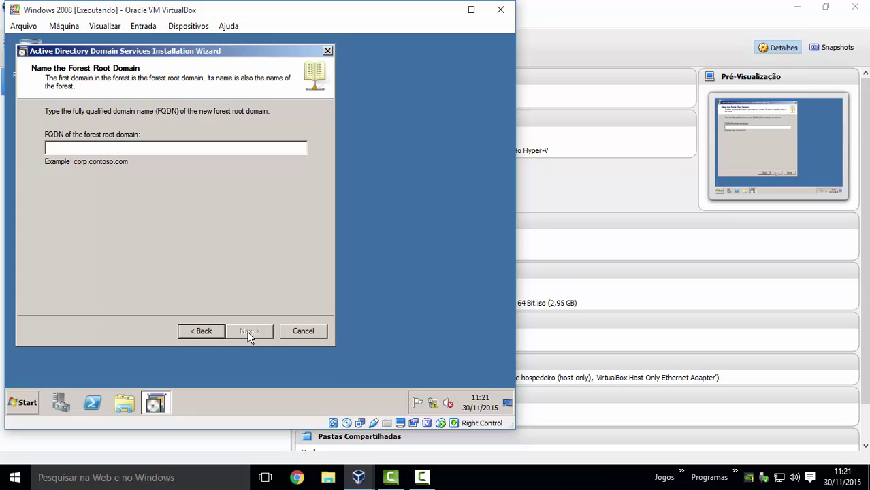
# - Name the forest root domain fpr.local and set the forest functional level to Windows Server 2008 R2
pyautogui.write('fpr')
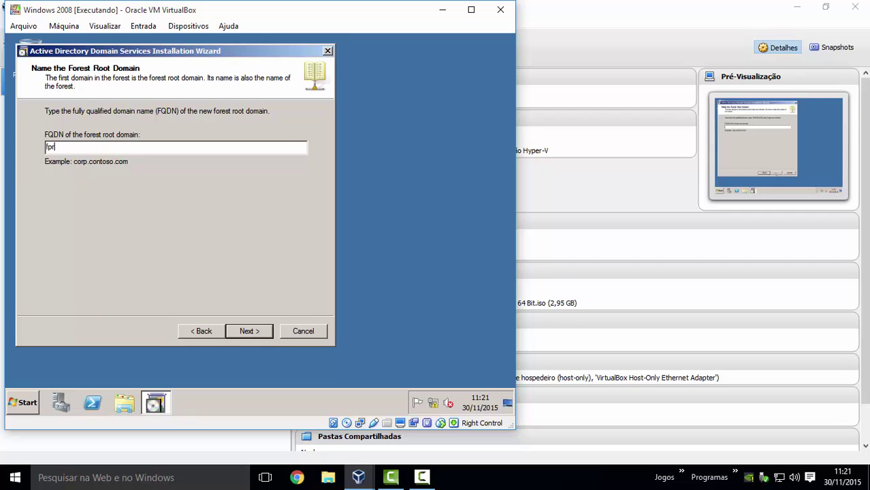
pyautogui.write('.local')
pyautogui.click(253, 333)
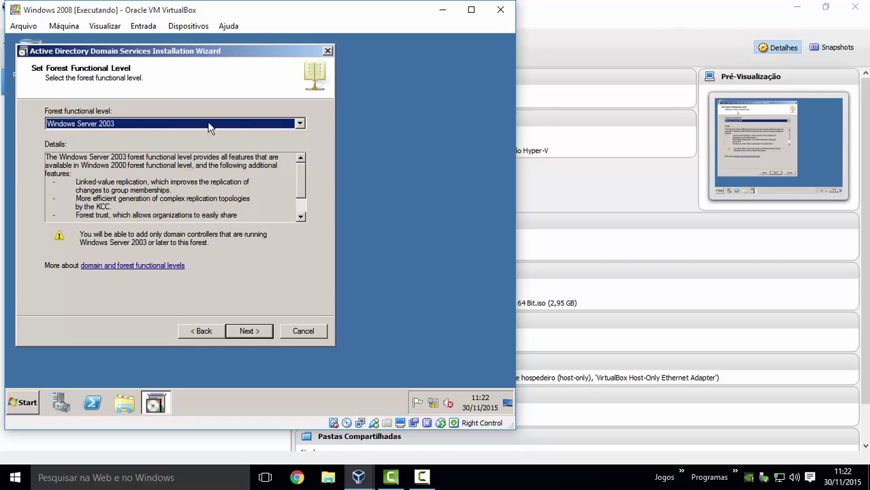
pyautogui.click(299, 125)
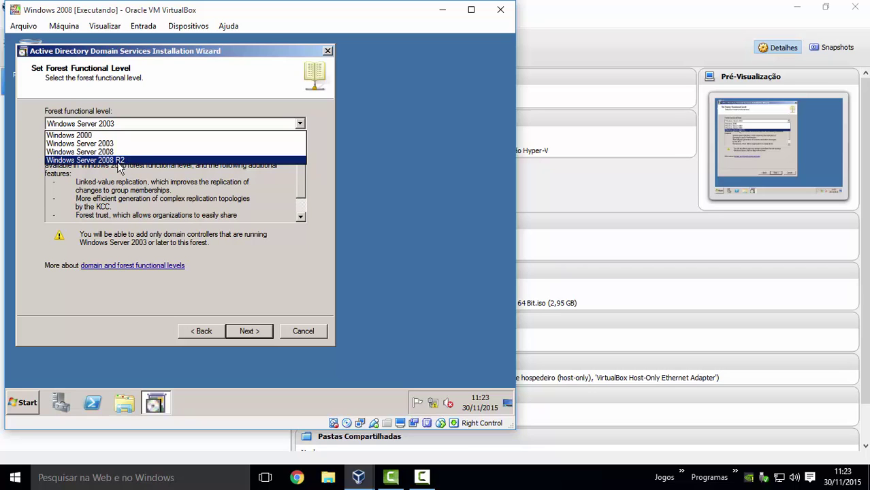
pyautogui.click(106, 158)
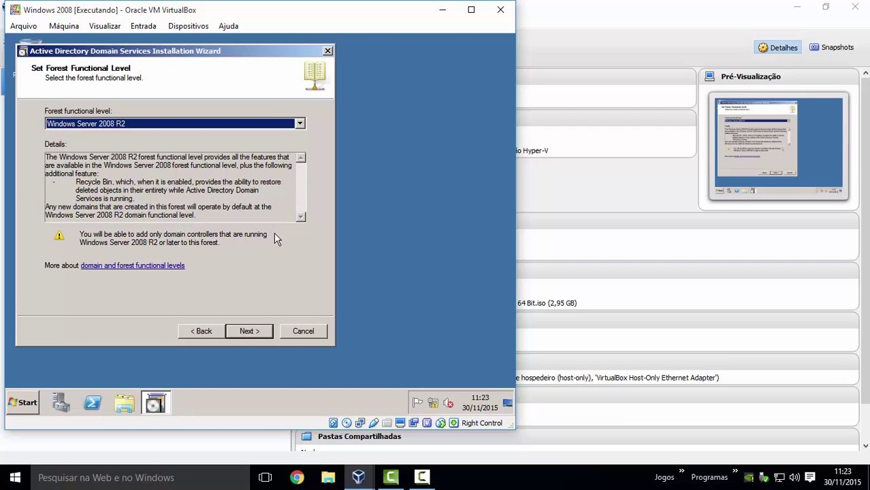
pyautogui.click(251, 333)
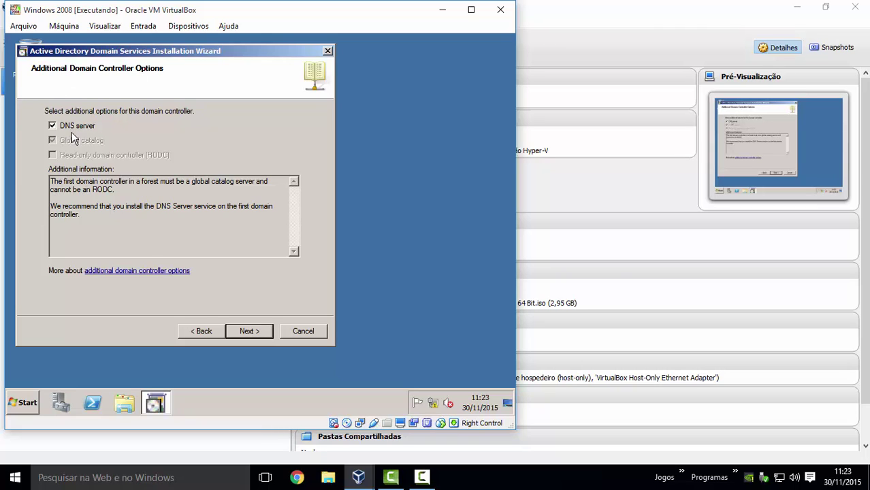
# - Keep DNS server checked for the domain controller and accept the DNS delegation warning
pyautogui.click(257, 333)
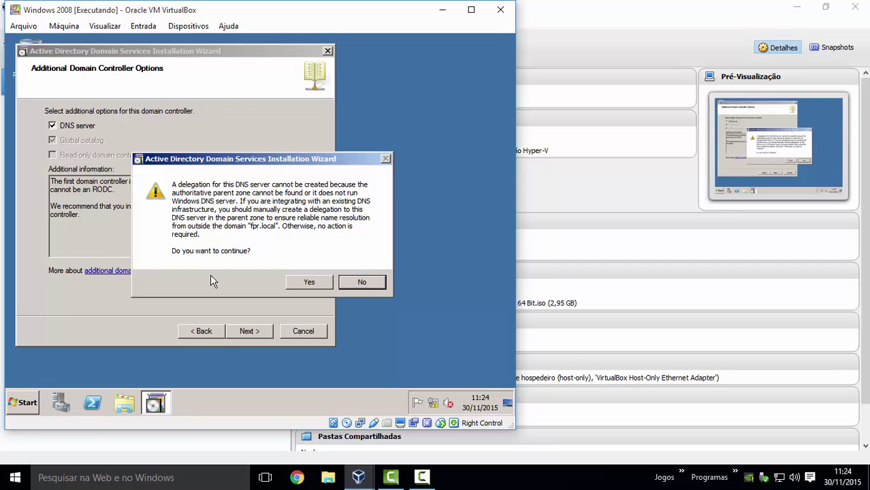
pyautogui.click(310, 282)
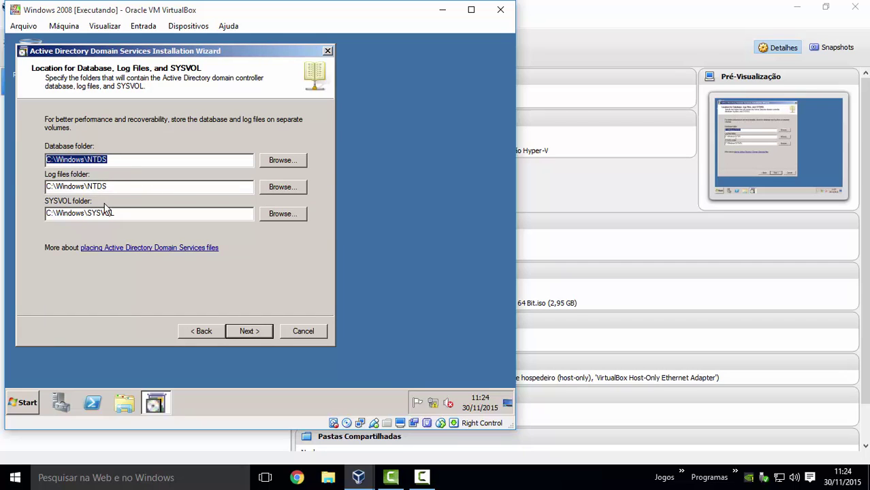
# - Keep the default C:\Windows\NTDS and C:\Windows\SYSVOL folder locations and continue
pyautogui.moveTo(162, 216); pyautogui.dragTo(33, 215)
pyautogui.moveTo(131, 213); pyautogui.dragTo(29, 208)
pyautogui.moveTo(165, 211)
pyautogui.mouseDown()
pyautogui.moveTo(23, 213)
pyautogui.moveTo(120, 222)
pyautogui.moveTo(132, 215)
pyautogui.moveTo(48, 214)
pyautogui.moveTo(167, 216)
pyautogui.moveTo(42, 214)
pyautogui.moveTo(174, 212)
pyautogui.moveTo(90, 206)
pyautogui.moveTo(181, 217)
pyautogui.mouseUp()
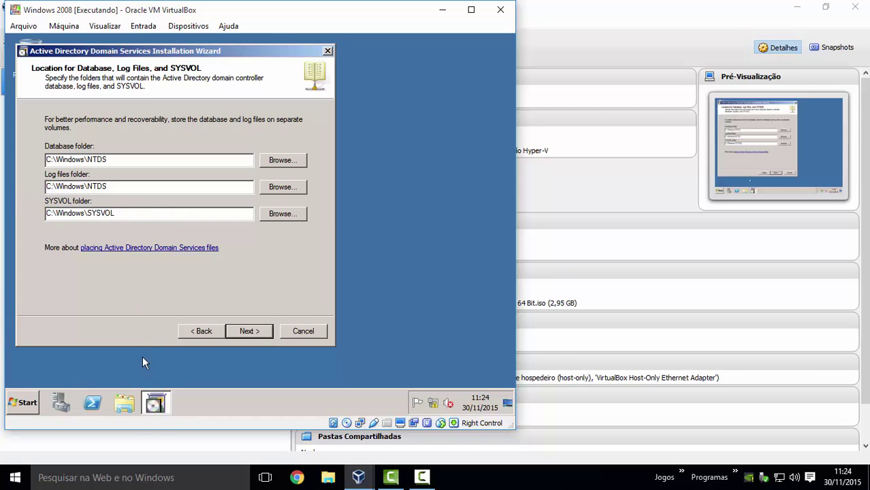
pyautogui.click(262, 331)
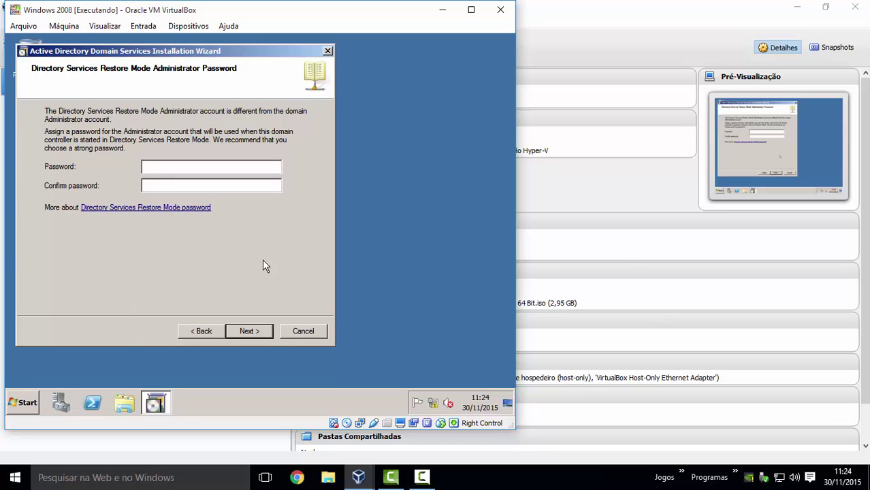
# - Enter and confirm the Restore Mode administrator password, then start installation from the Summary page
pyautogui.press('Tab')
pyautogui.click(260, 338)
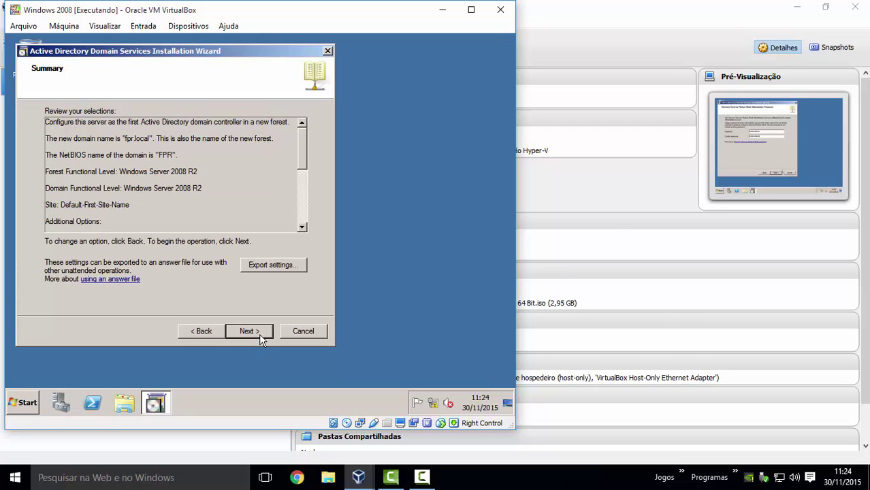
pyautogui.click(259, 335)
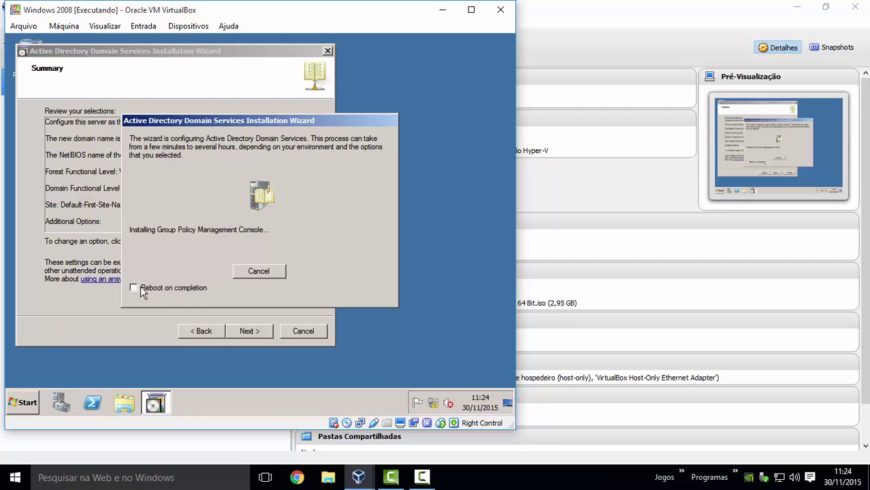
# - Tick 'Reboot on completion' in the installation progress dialog
pyautogui.click(137, 287)
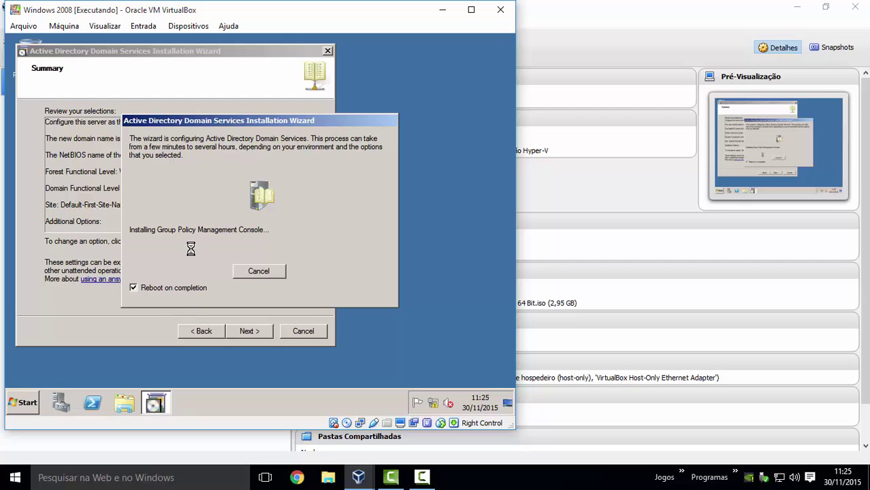
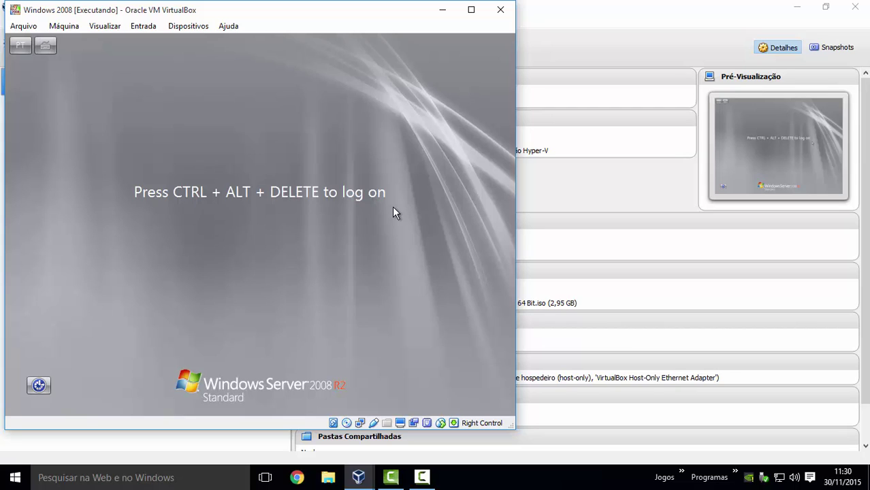
# - Send Ctrl+Alt+Del to the guest and log on as Administrator with its password
pyautogui.hotkey('ctrl', 'Delete')
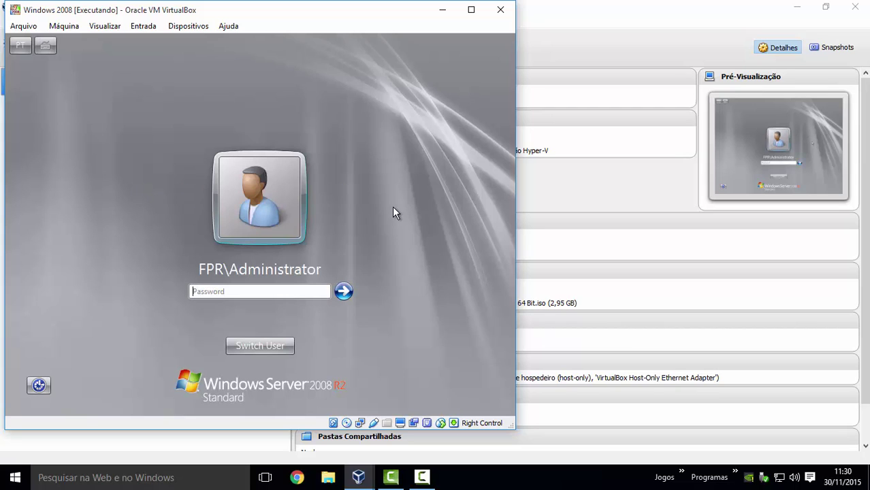
pyautogui.write('••••••••')
pyautogui.press('Return')
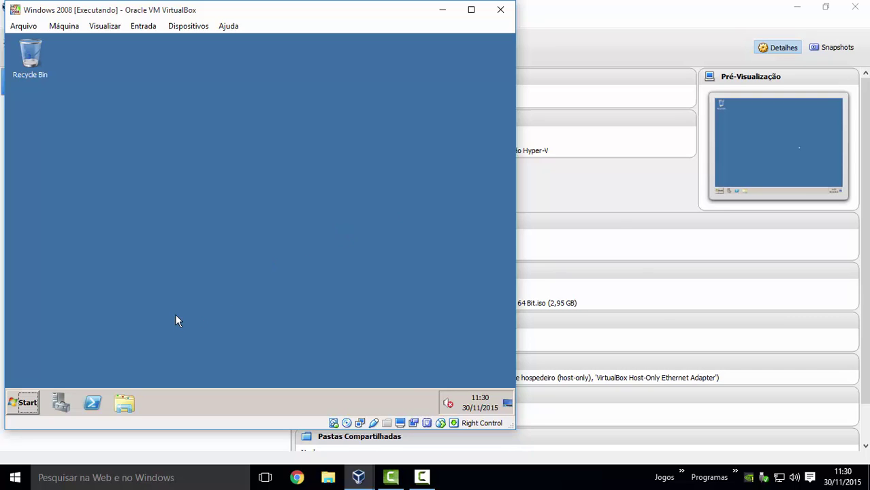
# - Open System with Win+Pause to confirm computer SWAD01 is in domain fpr.local, then close it
pyautogui.click(25, 403)
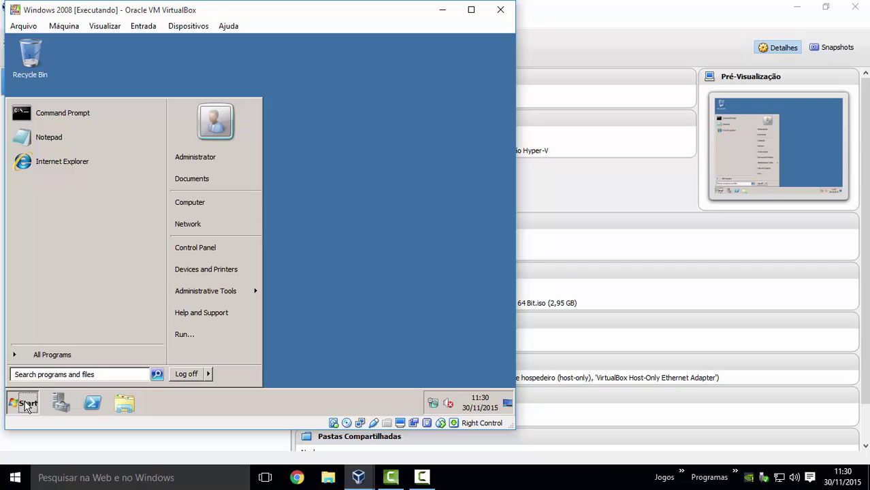
pyautogui.click(26, 404)
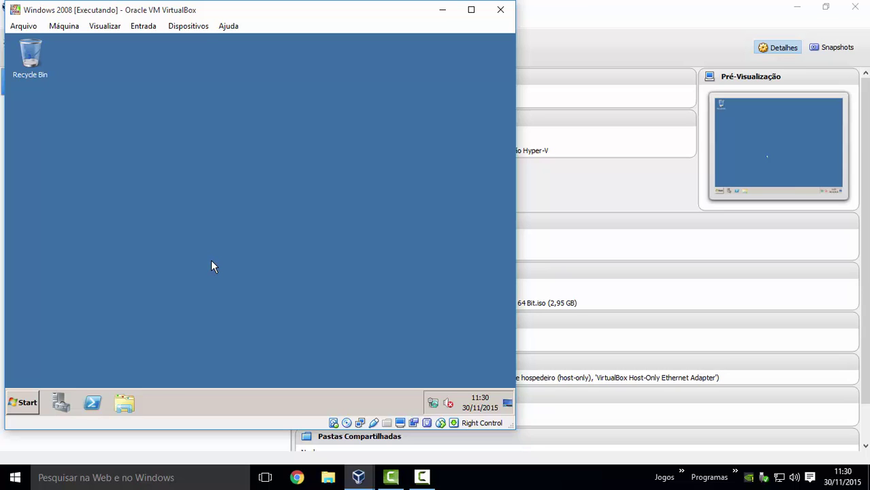
pyautogui.press('super+Pause')
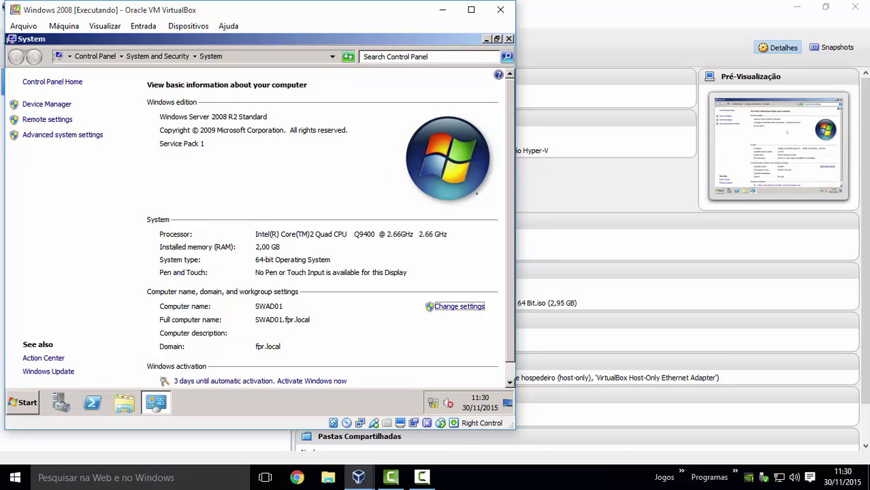
pyautogui.scroll(-1, 345, 232)
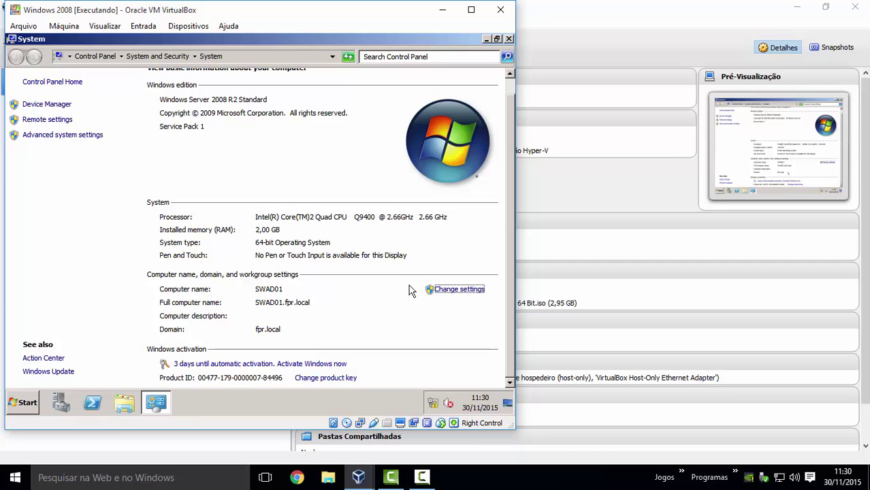
pyautogui.scroll(1, 409, 291)
pyautogui.scroll(-1, 409, 292)
pyautogui.scroll(1, 349, 120)
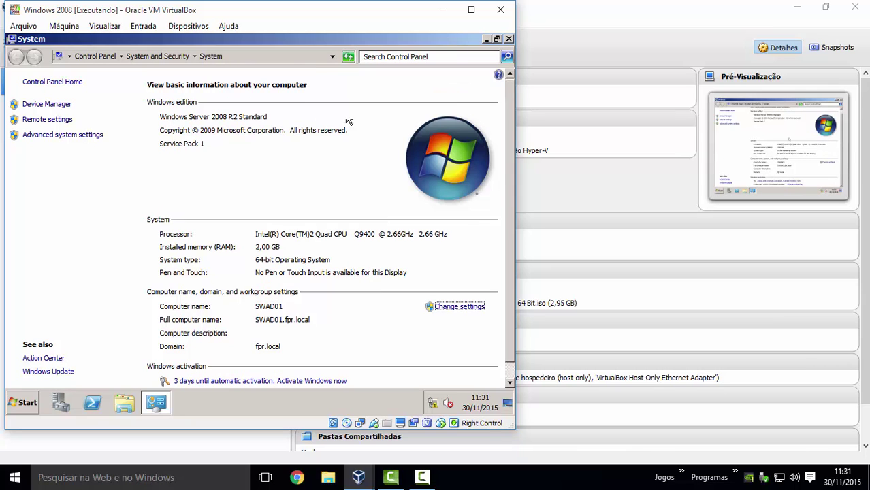
pyautogui.click(510, 40)
# - Launch Active Directory Users and Computers from Administrative Tools, expand fpr.local, then close it
pyautogui.click(13, 408)
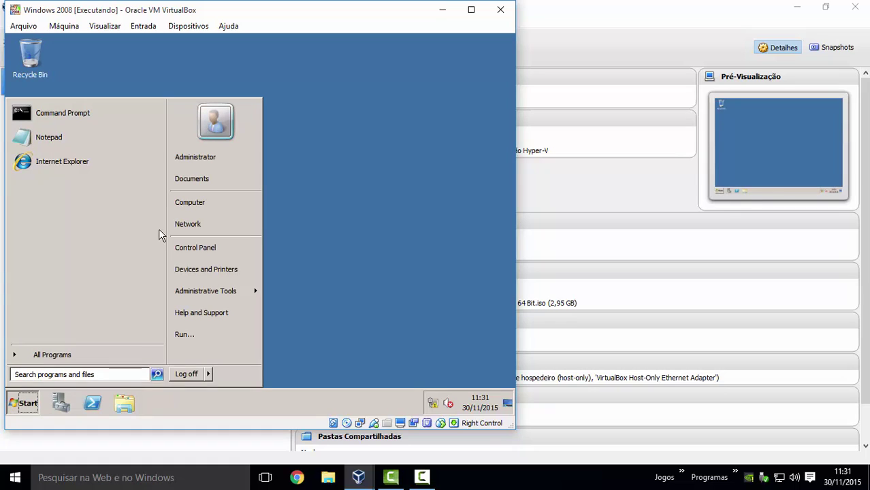
pyautogui.moveTo(217, 298)
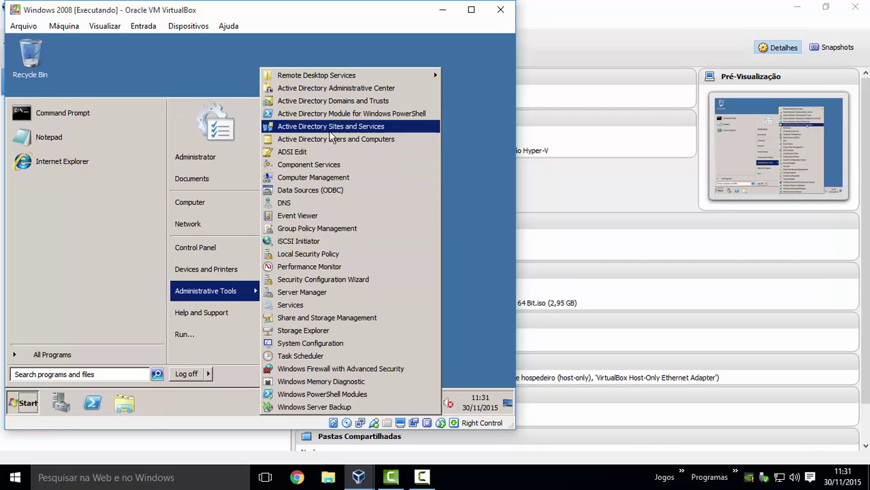
pyautogui.click(305, 141)
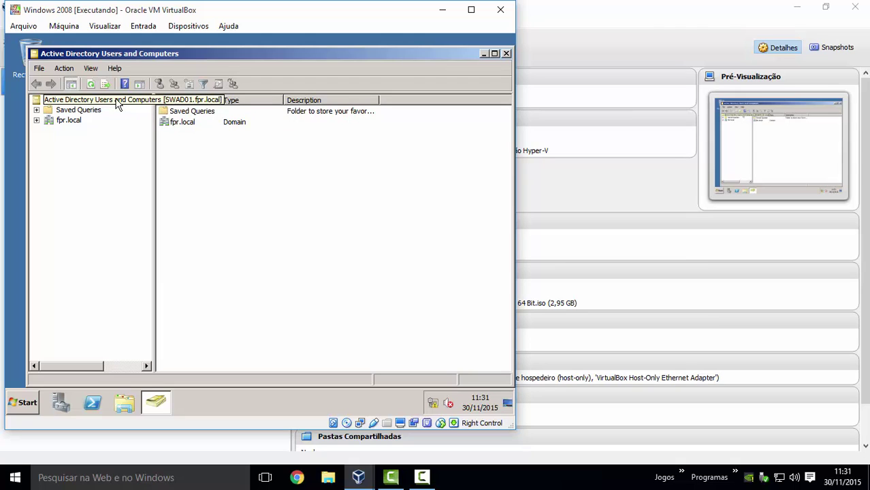
pyautogui.click(117, 102)
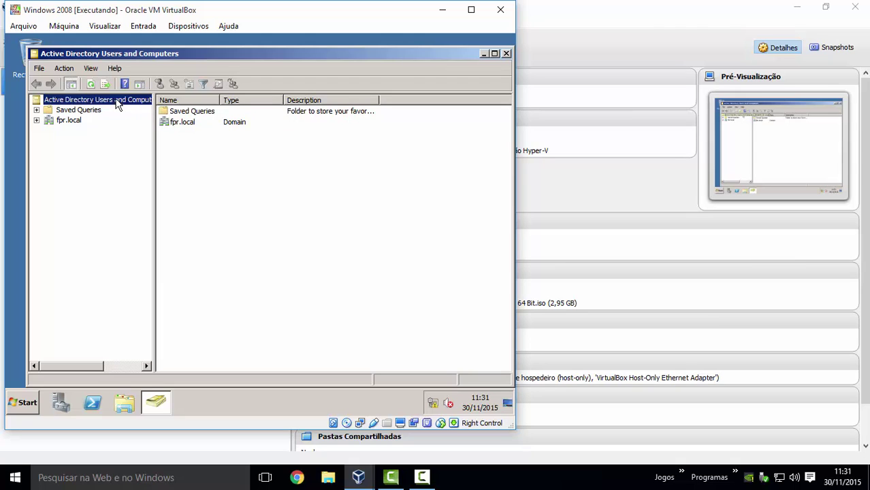
pyautogui.click(37, 121)
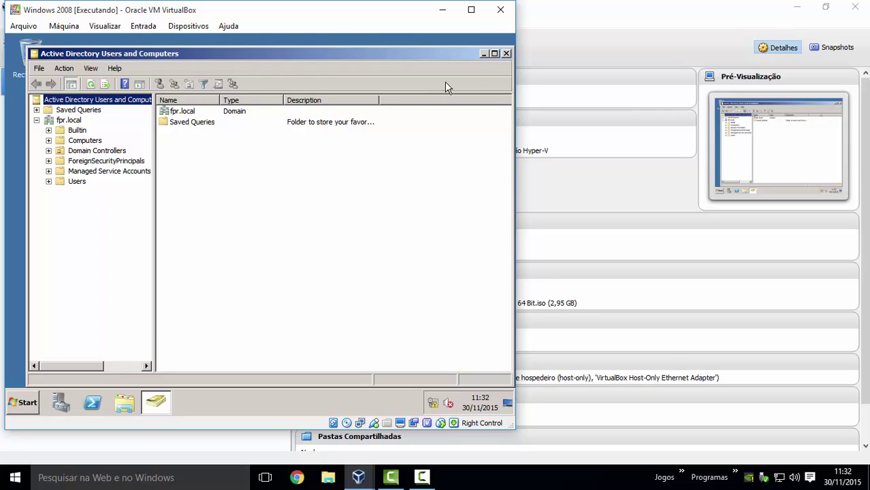
pyautogui.click(505, 53)
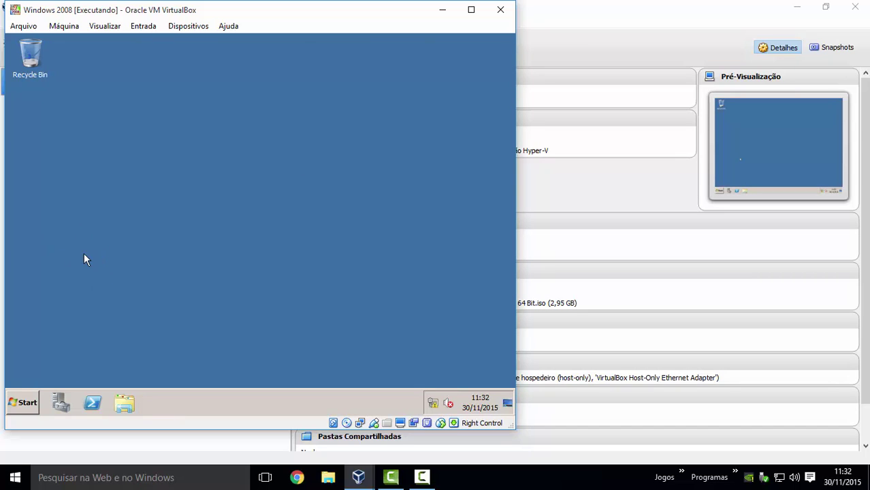
# - Begin a guest shutdown with reason Other (Planned) and comment 'f'
pyautogui.click(24, 407)
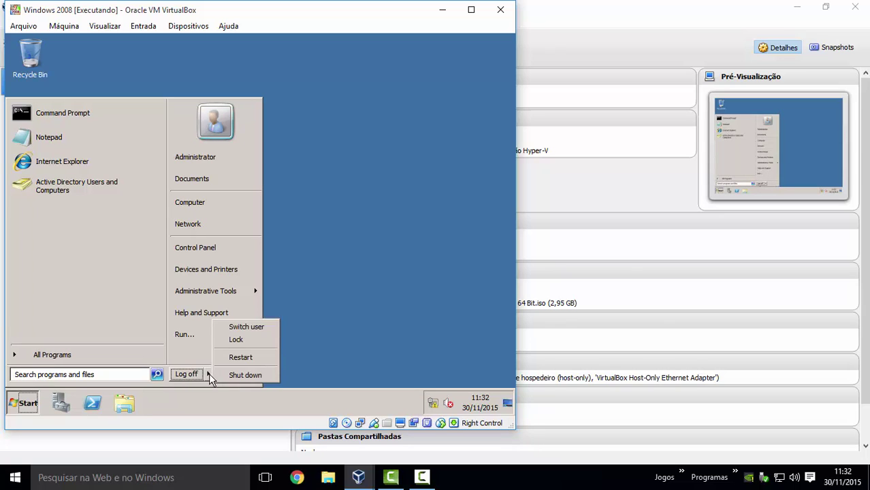
pyautogui.click(232, 374)
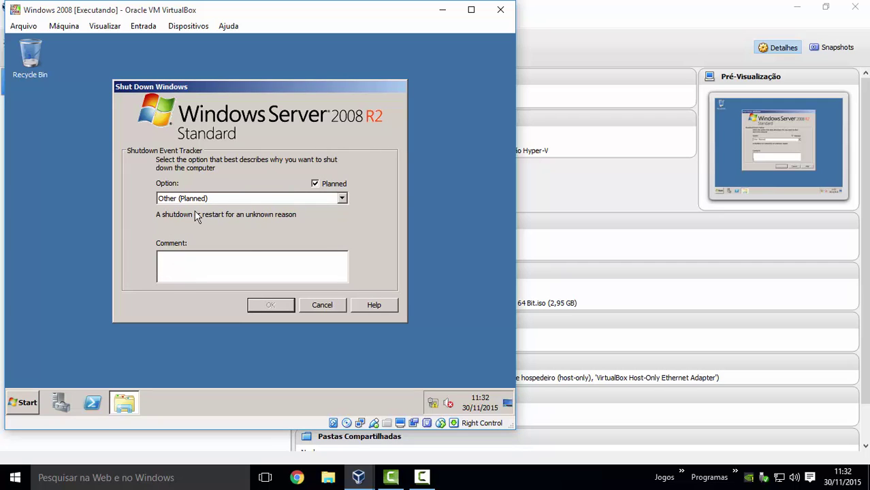
pyautogui.click(342, 199)
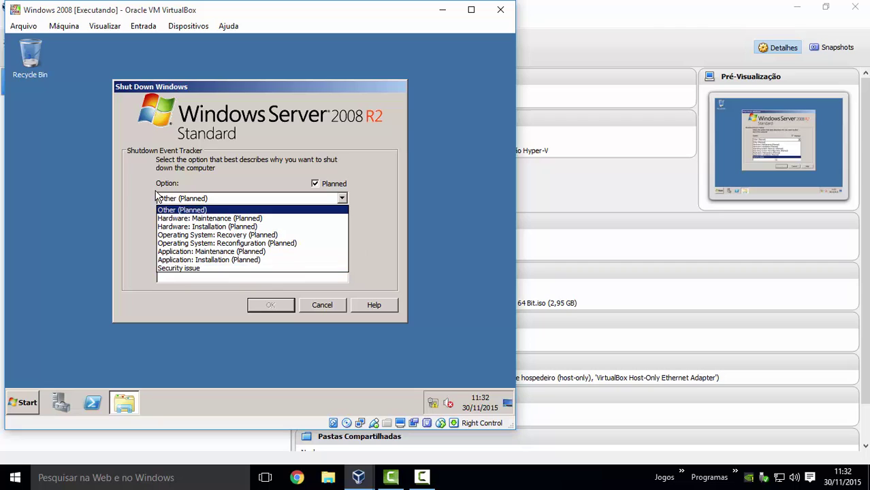
pyautogui.click(188, 209)
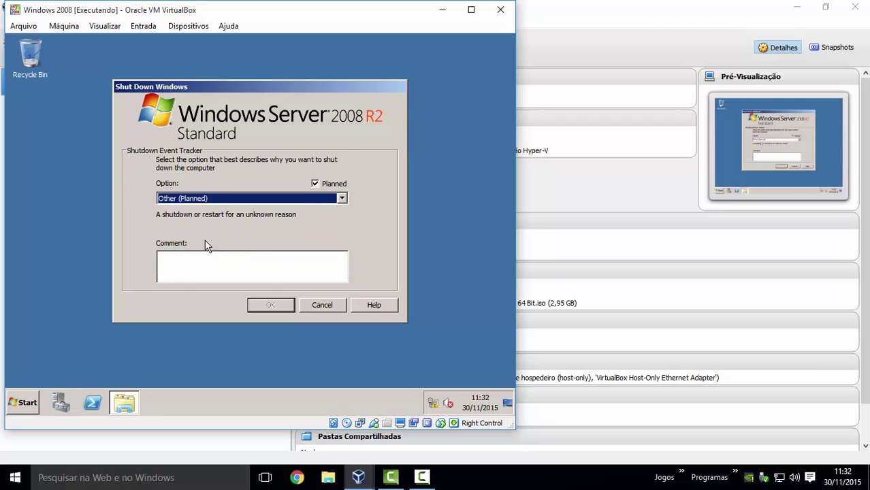
pyautogui.click(212, 267)
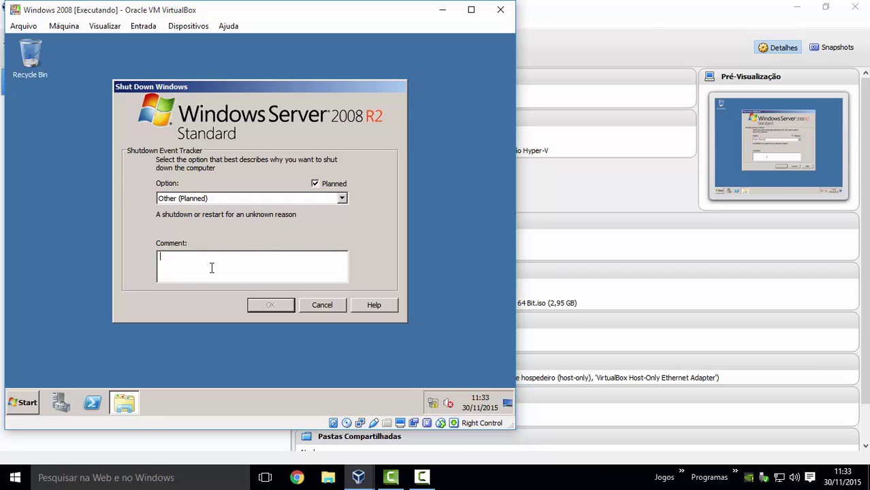
pyautogui.write('f')
# - Cancel the shutdown, then choose Restart from the Start menu and cancel that too
pyautogui.click(308, 308)
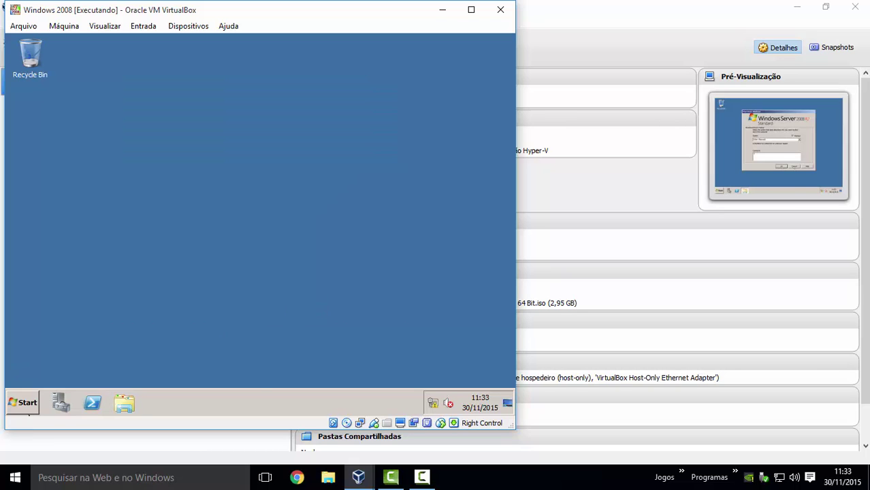
pyautogui.click(22, 402)
pyautogui.click(208, 374)
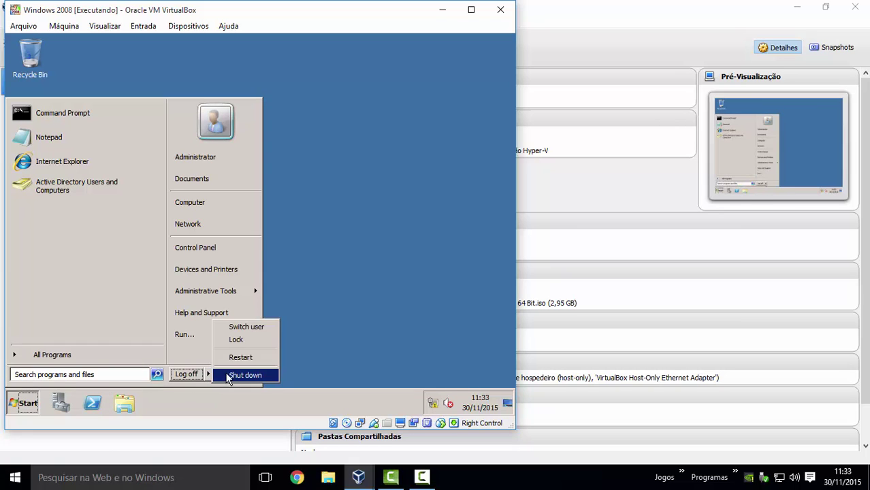
pyautogui.click(238, 357)
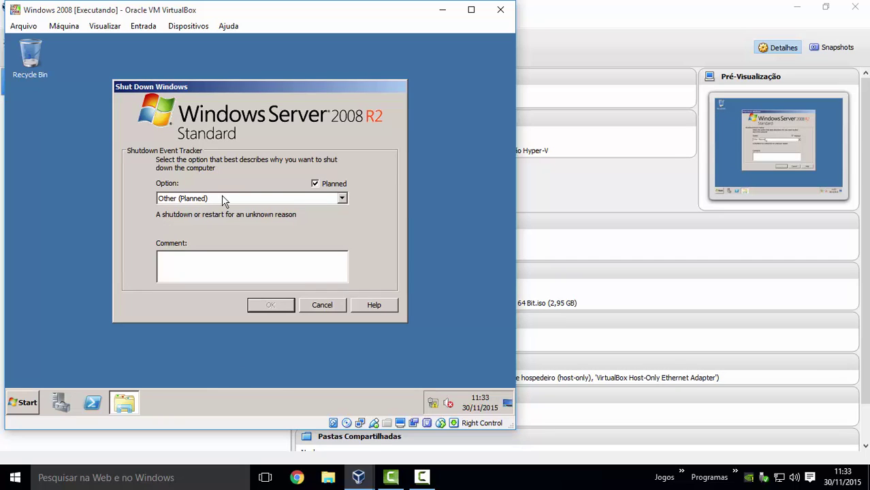
pyautogui.click(322, 305)
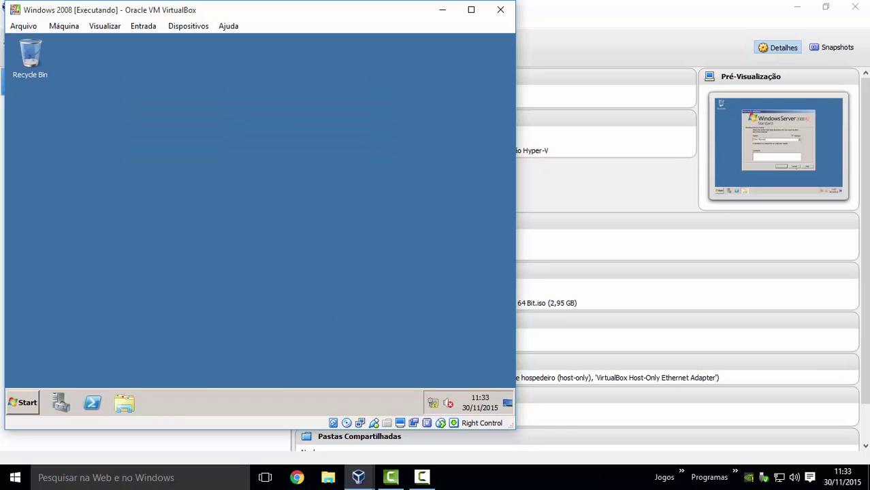